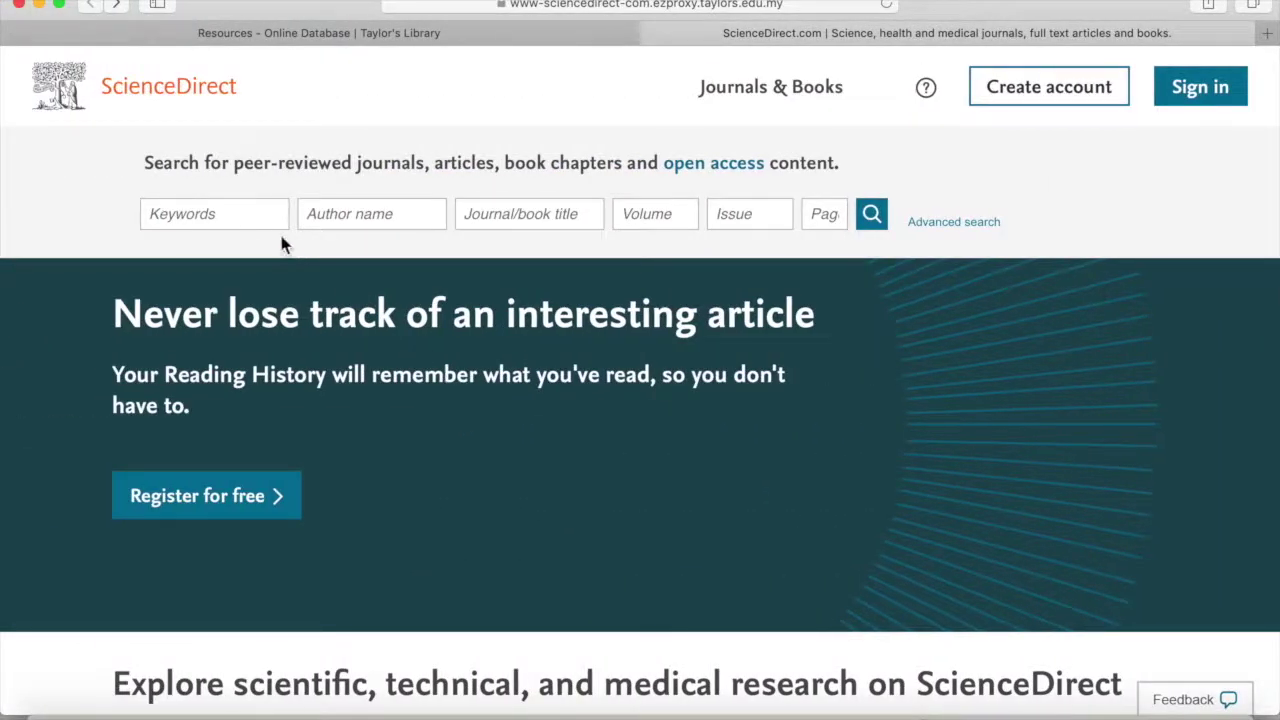
# Search the Keywords field for 'Promotion AND Reward' and browse the 25,242 results
pyautogui.click(240, 216)
pyautogui.write('P')
pyautogui.write('romot')
pyautogui.write('ion and ')
pyautogui.write('Reward')
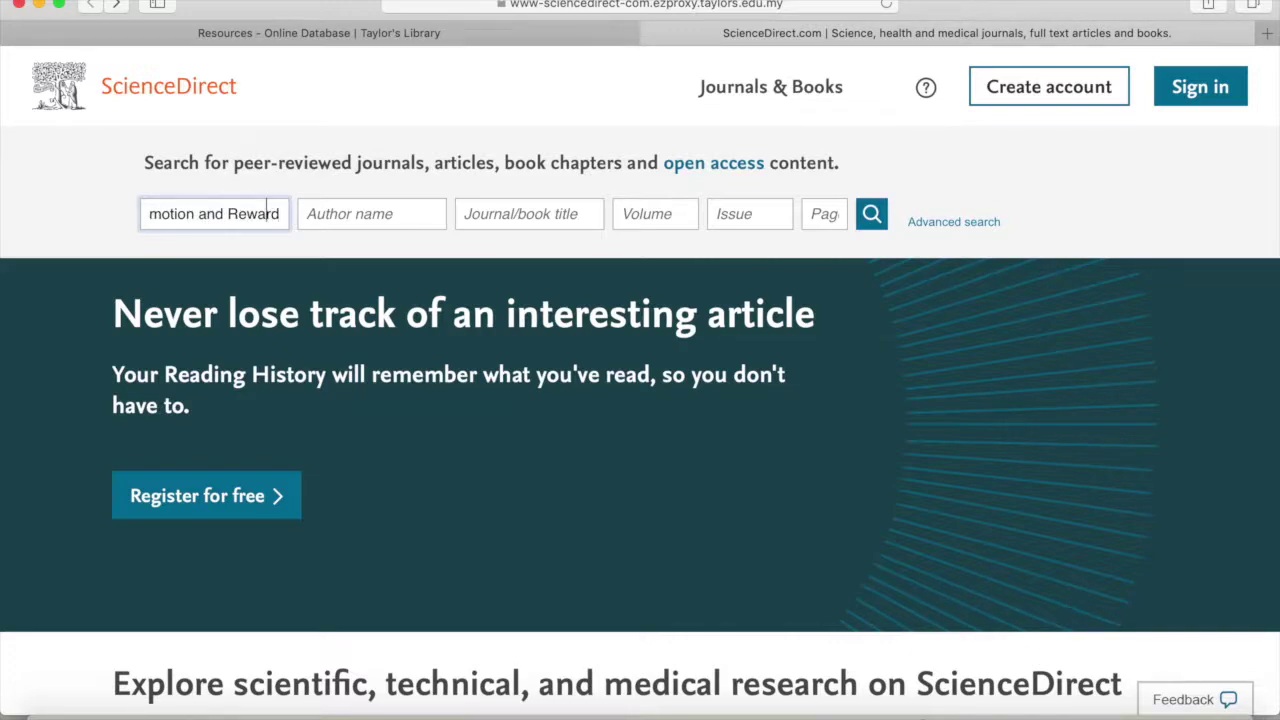
pyautogui.press('BackSpace')
pyautogui.press('BackSpace')
pyautogui.press('BackSpace')
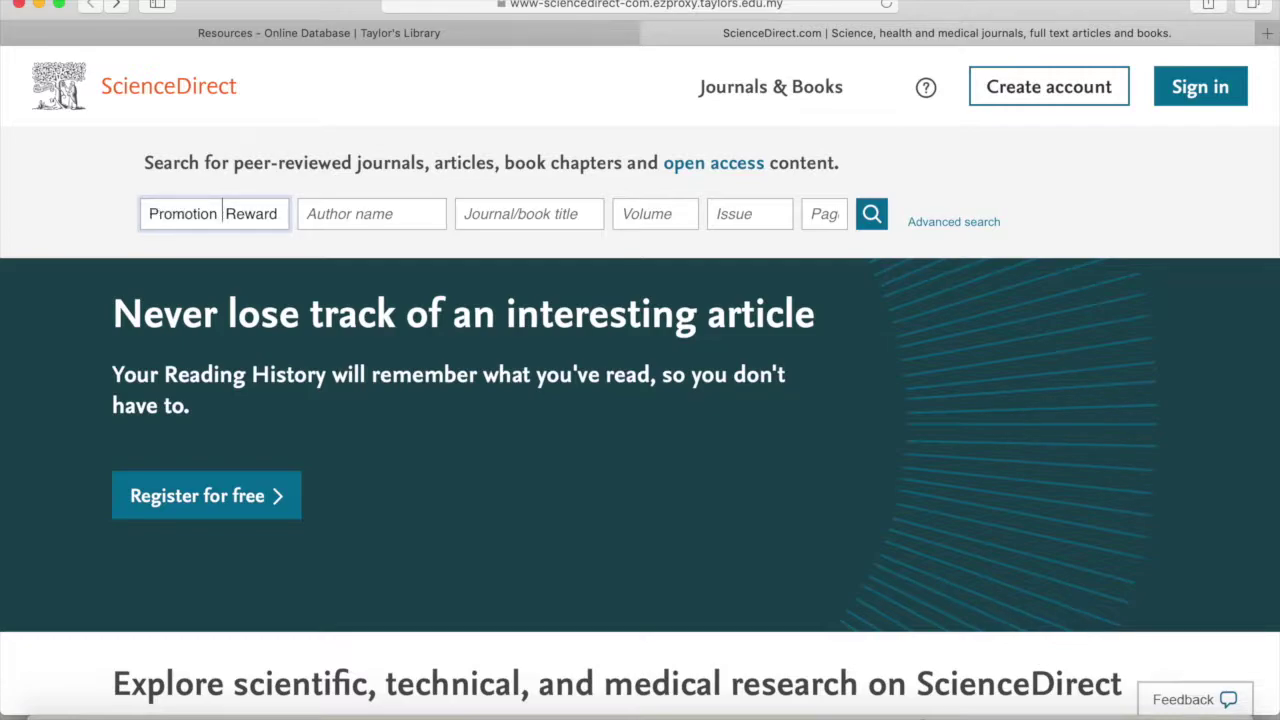
pyautogui.write('AND')
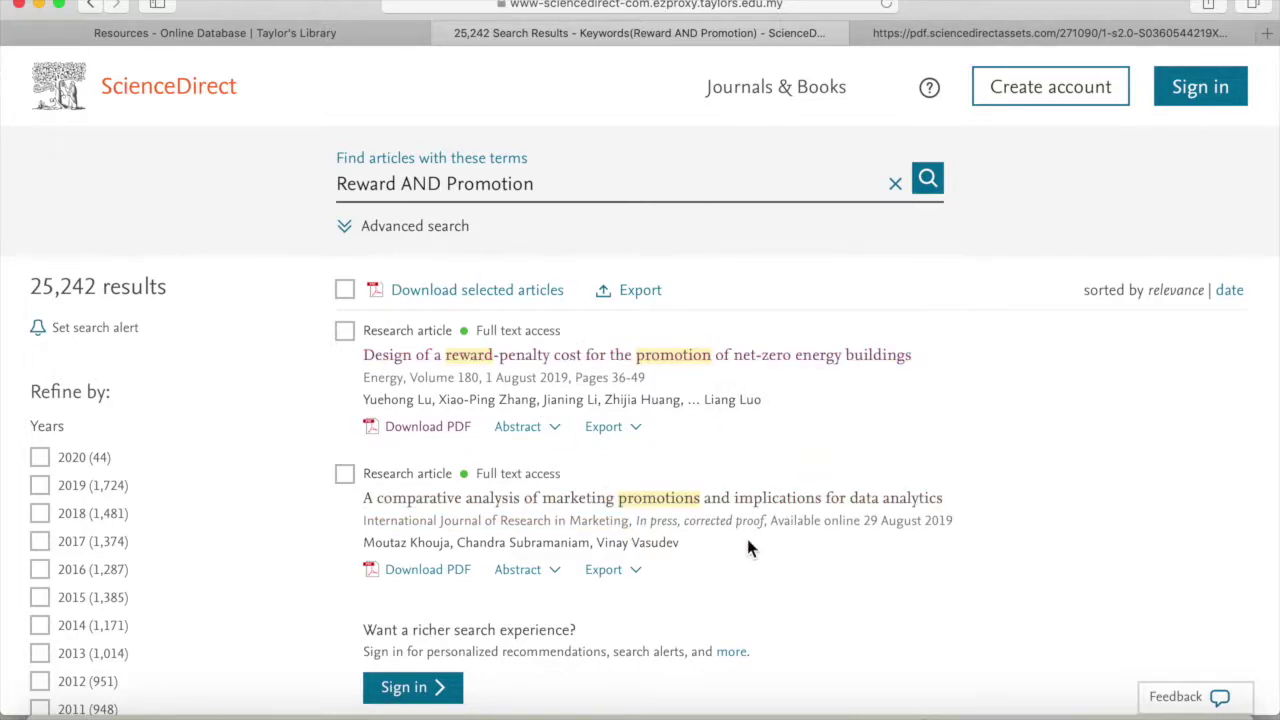
pyautogui.scroll(-10, 758, 540)
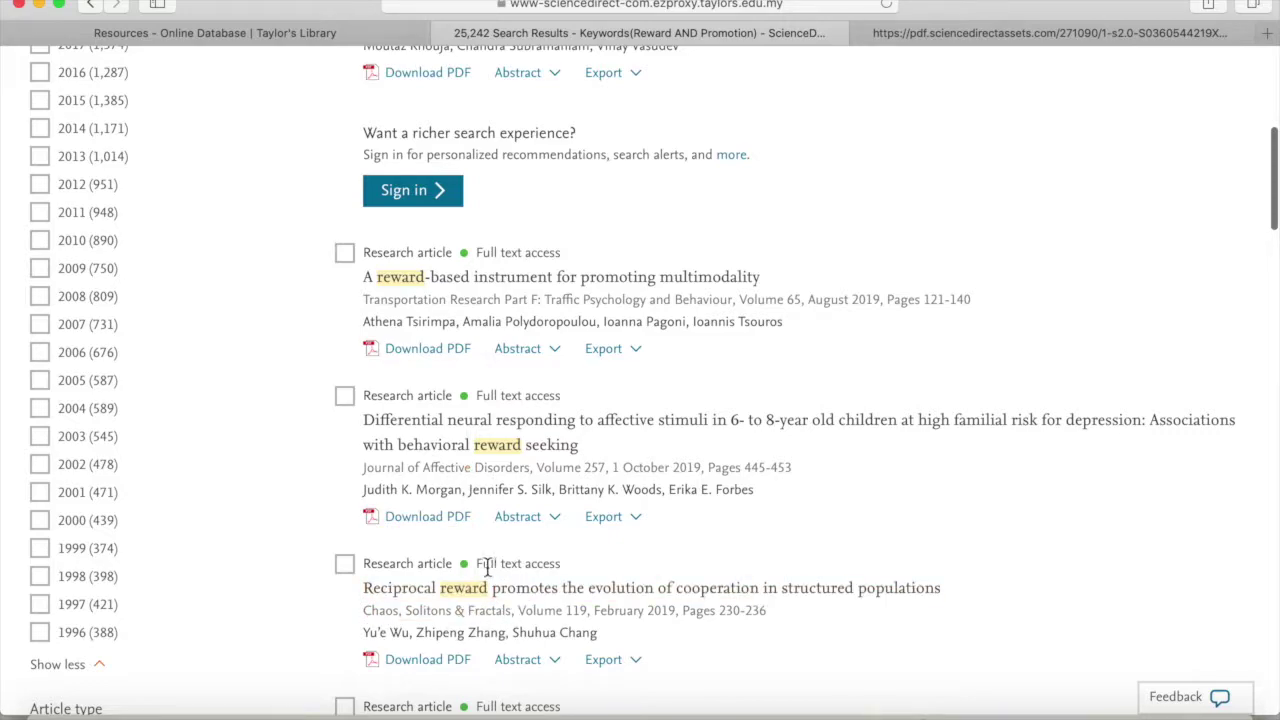
pyautogui.scroll(-2, 780, 595)
pyautogui.scroll(-14, 780, 595)
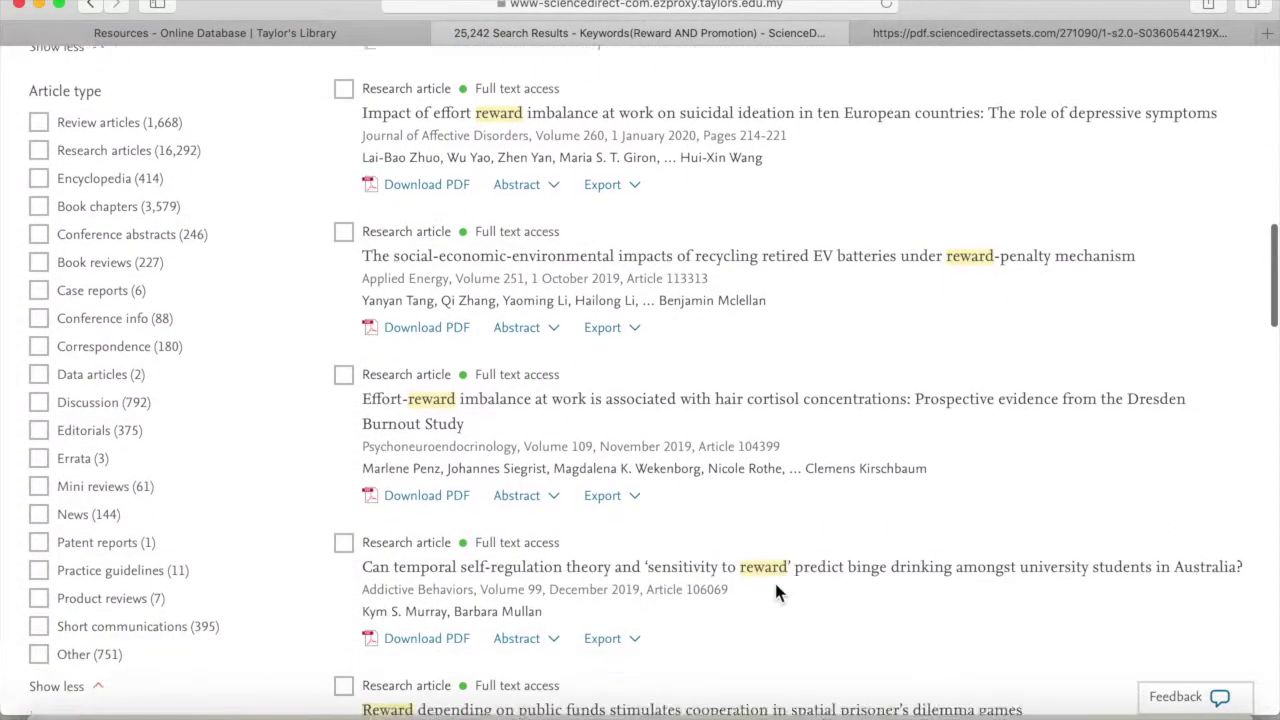
pyautogui.scroll(-3, 776, 593)
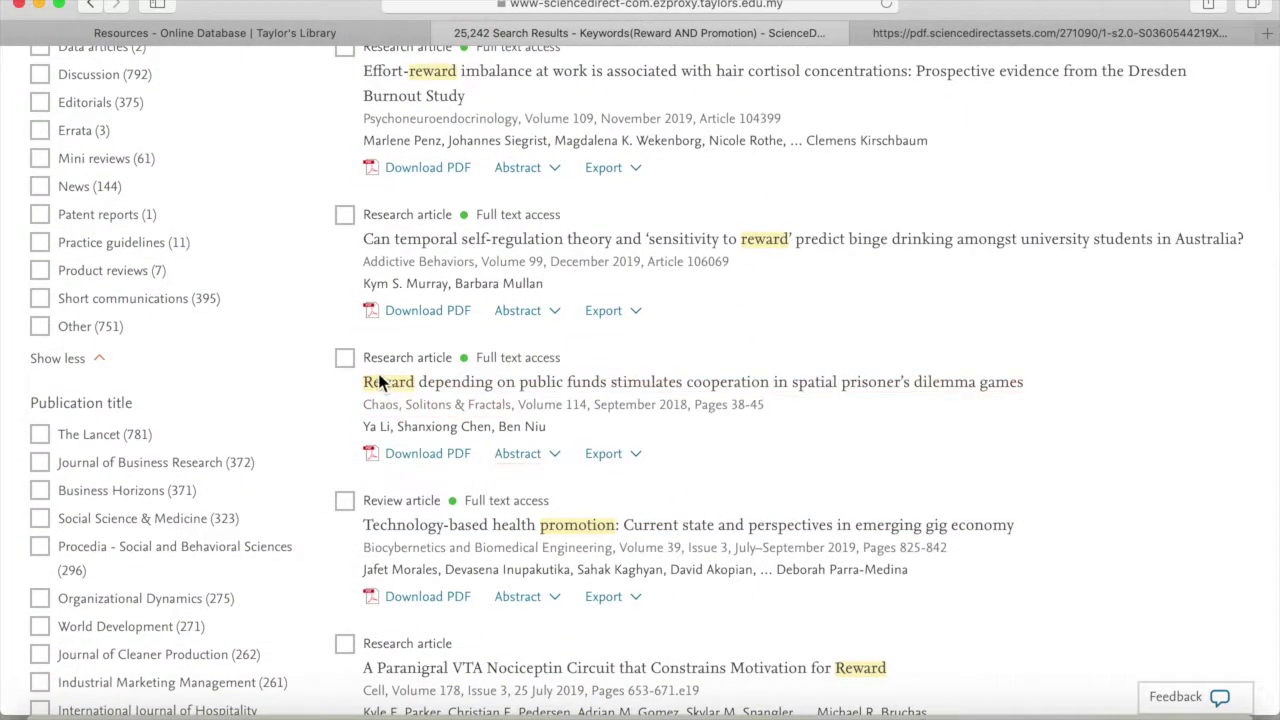
pyautogui.scroll(20, 651, 577)
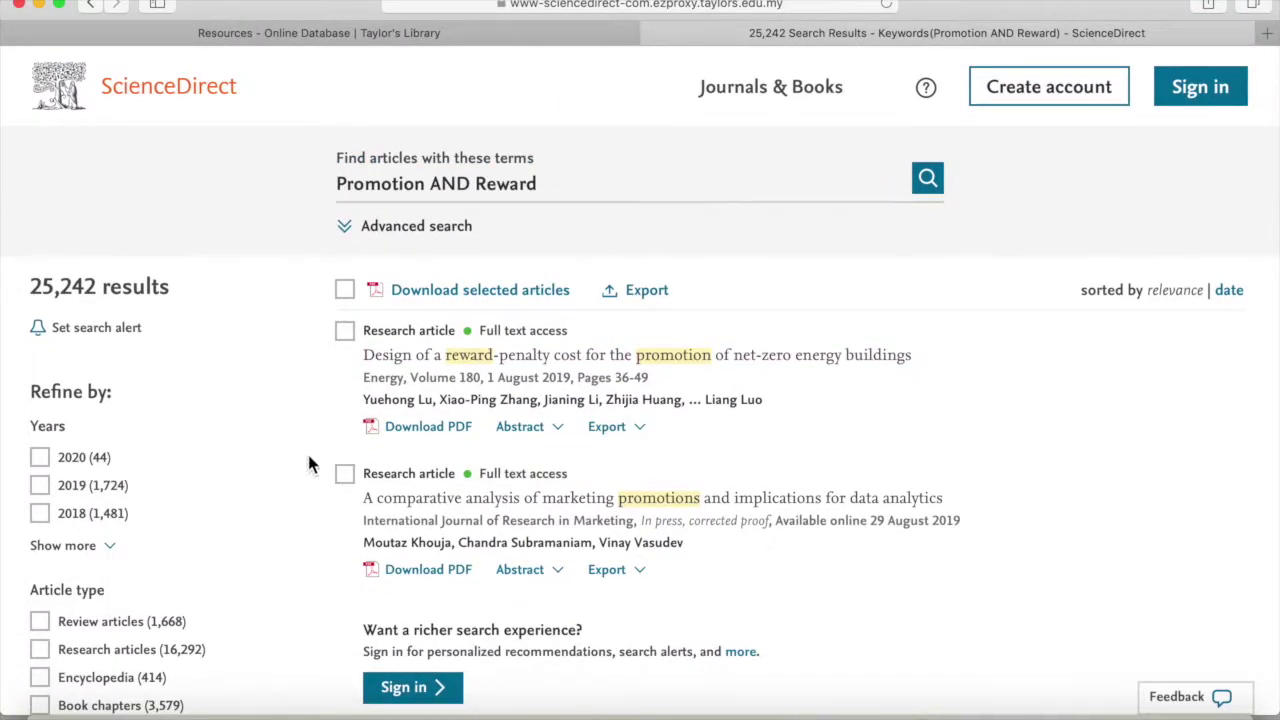
# Open the first result, the reward-penalty net-zero energy buildings article
pyautogui.click(450, 365)
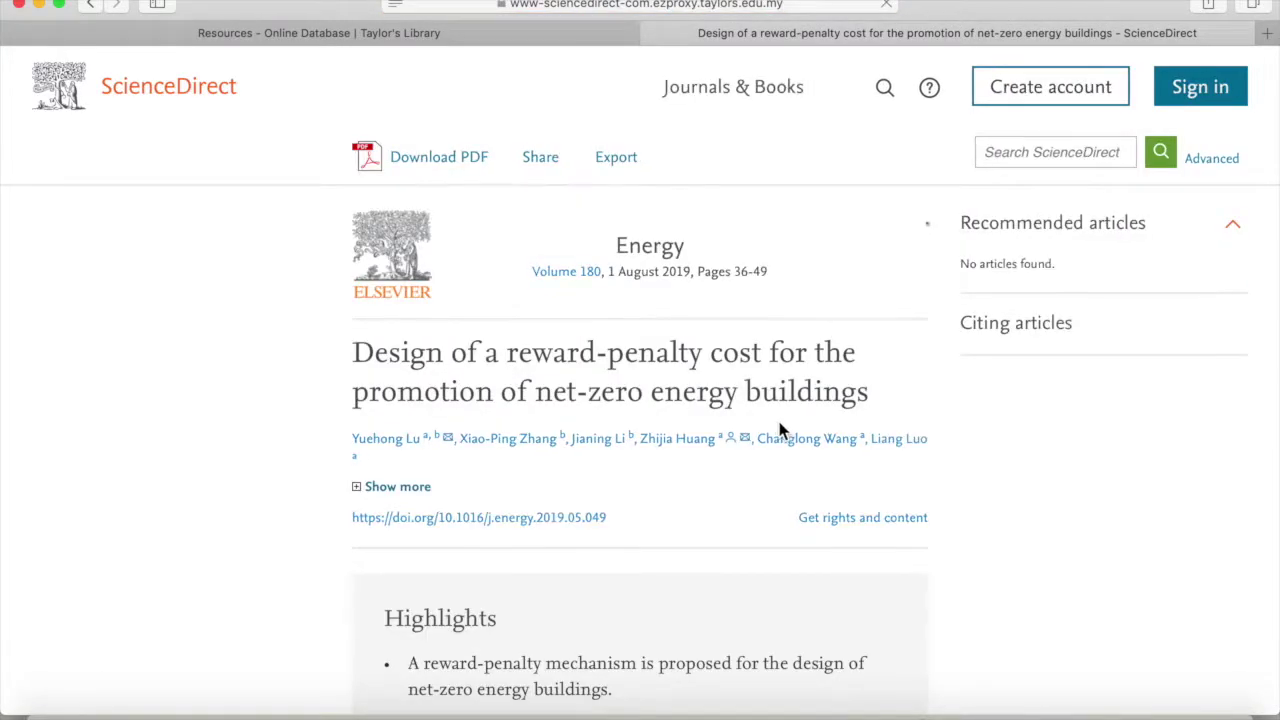
pyautogui.scroll(-10, 700, 487)
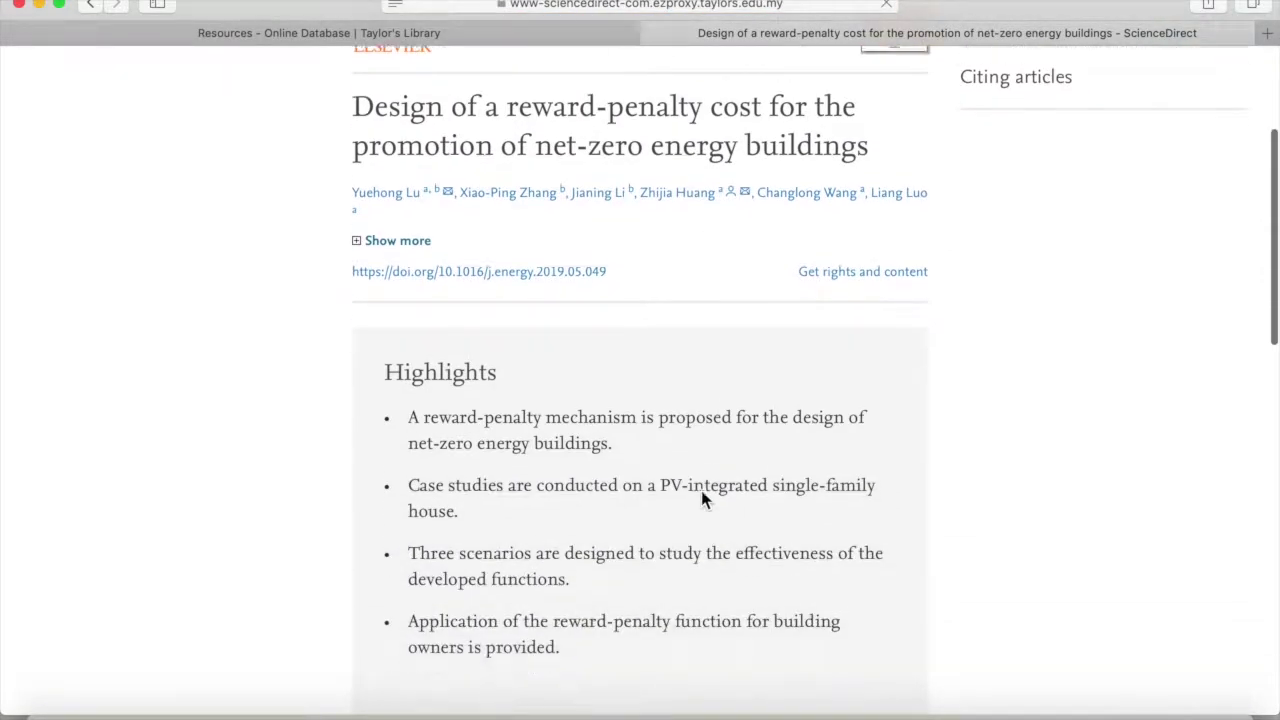
pyautogui.scroll(-5, 701, 490)
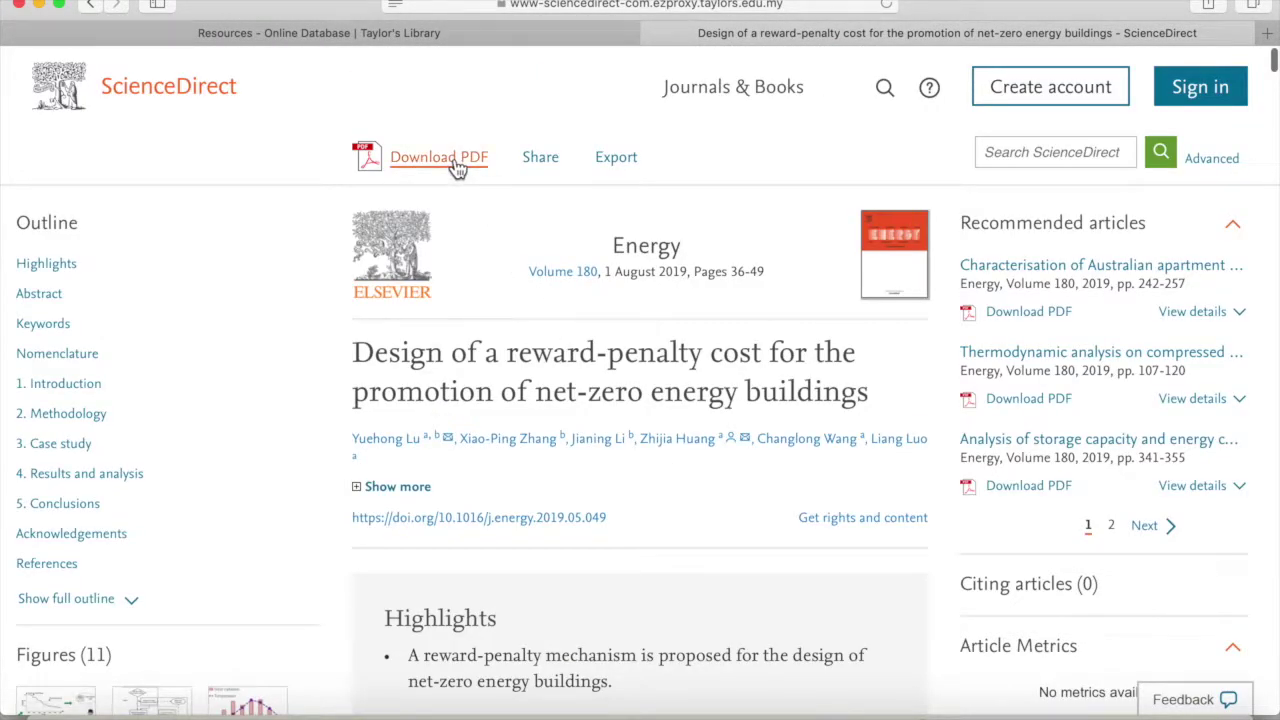
# Download the article's full-text PDF, read through it, and return to the article page
pyautogui.click(482, 176)
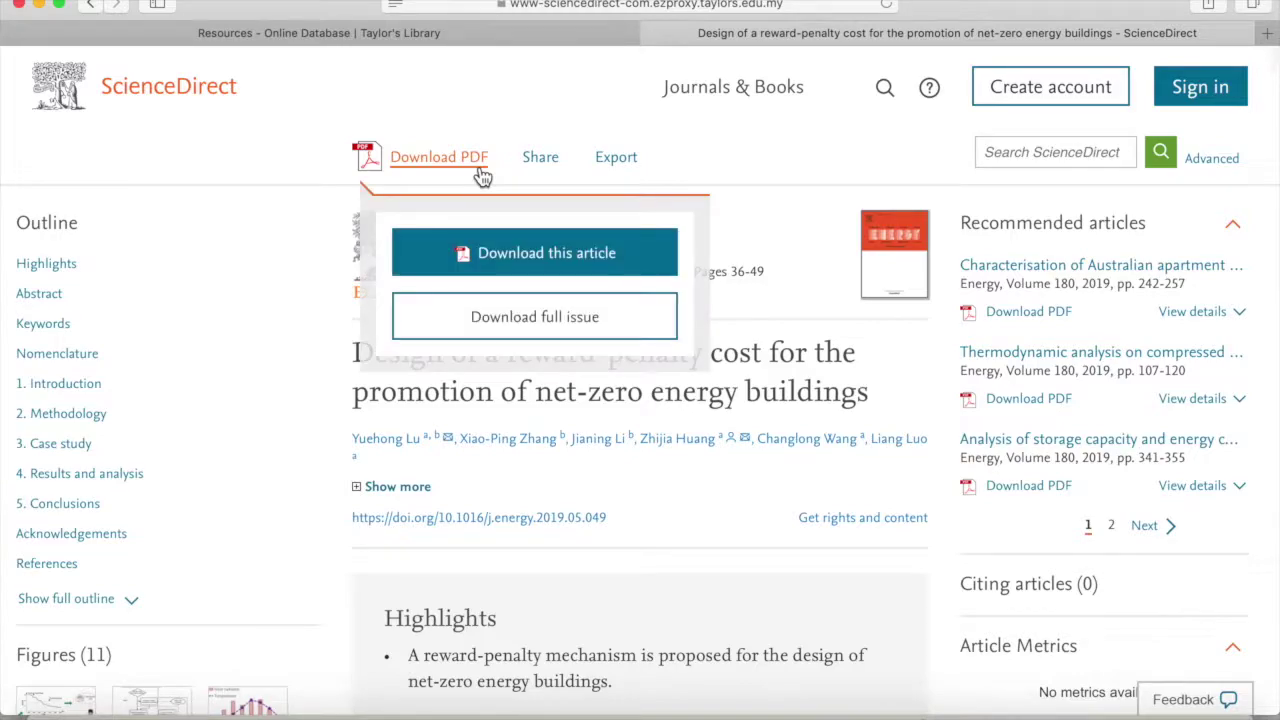
pyautogui.click(509, 263)
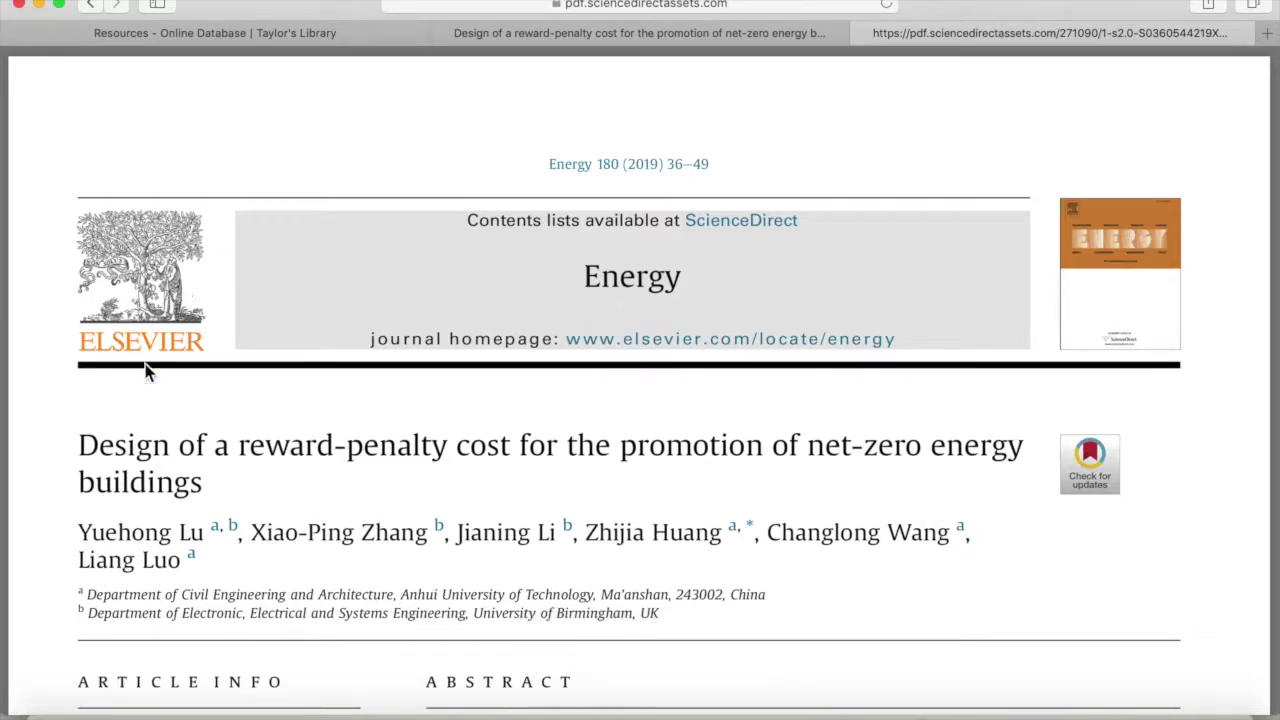
pyautogui.scroll(-10, 984, 589)
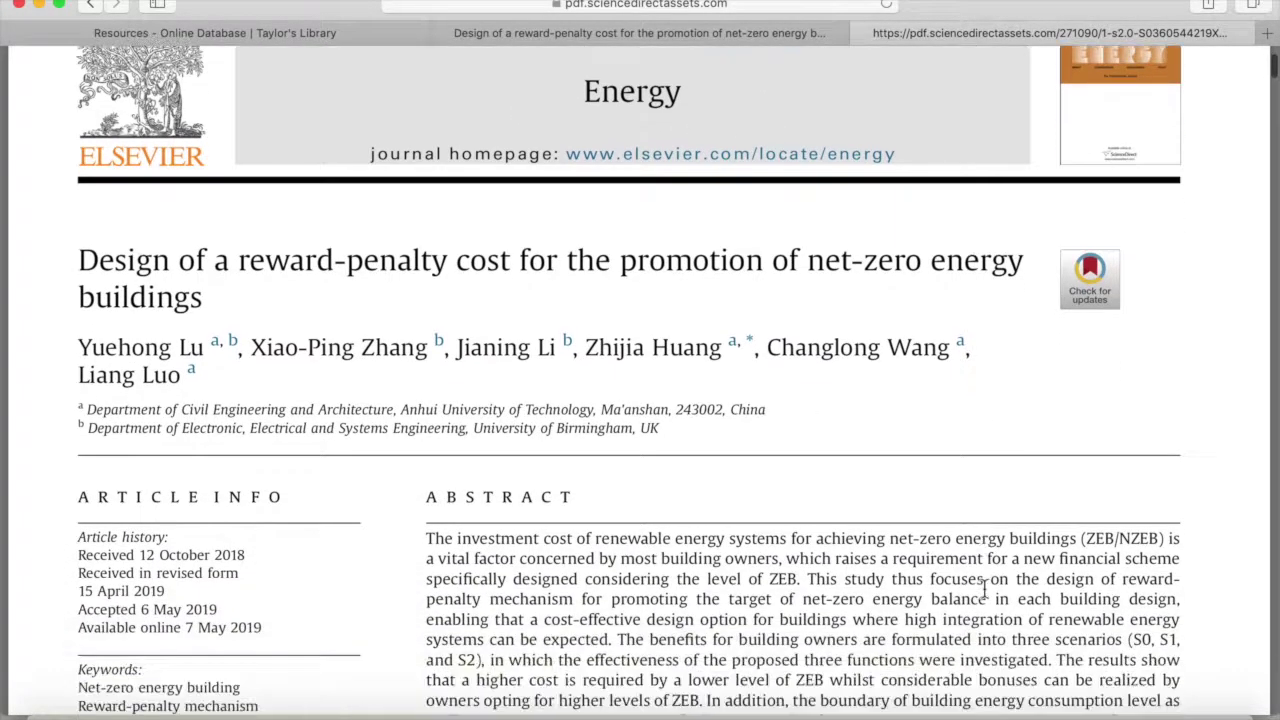
pyautogui.scroll(-15, 984, 589)
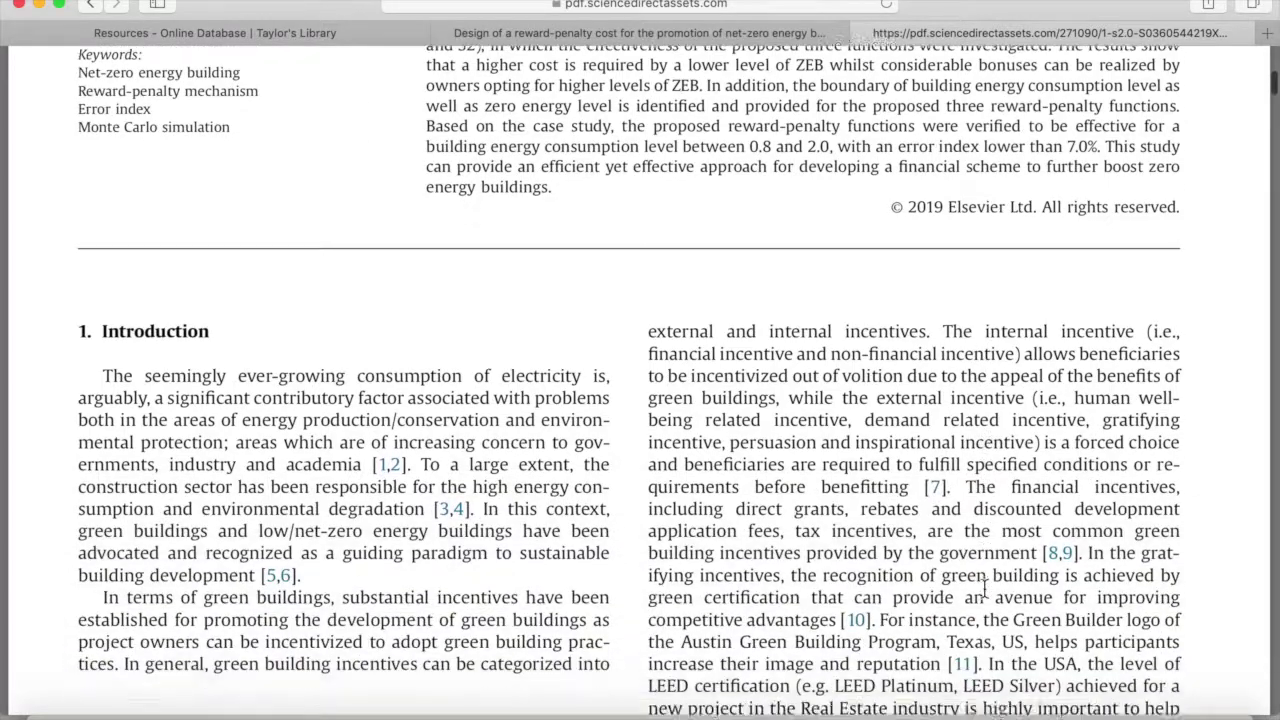
pyautogui.scroll(-12, 984, 589)
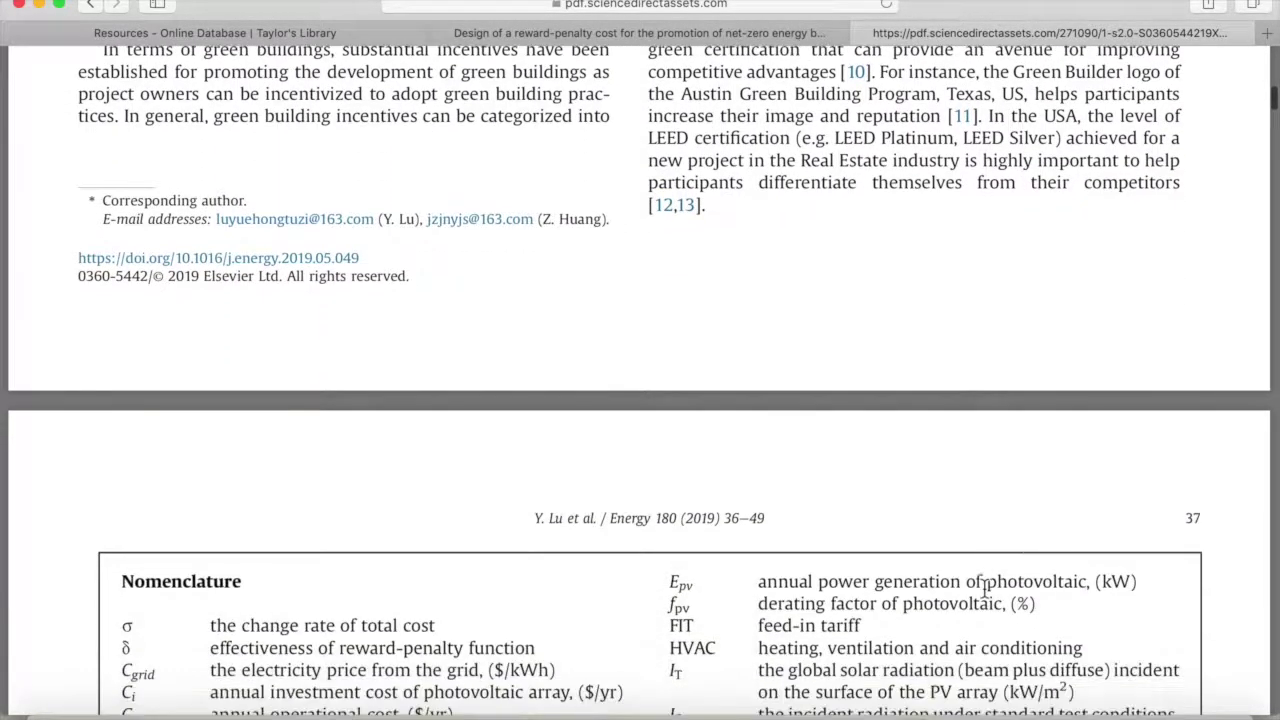
pyautogui.scroll(-20, 984, 589)
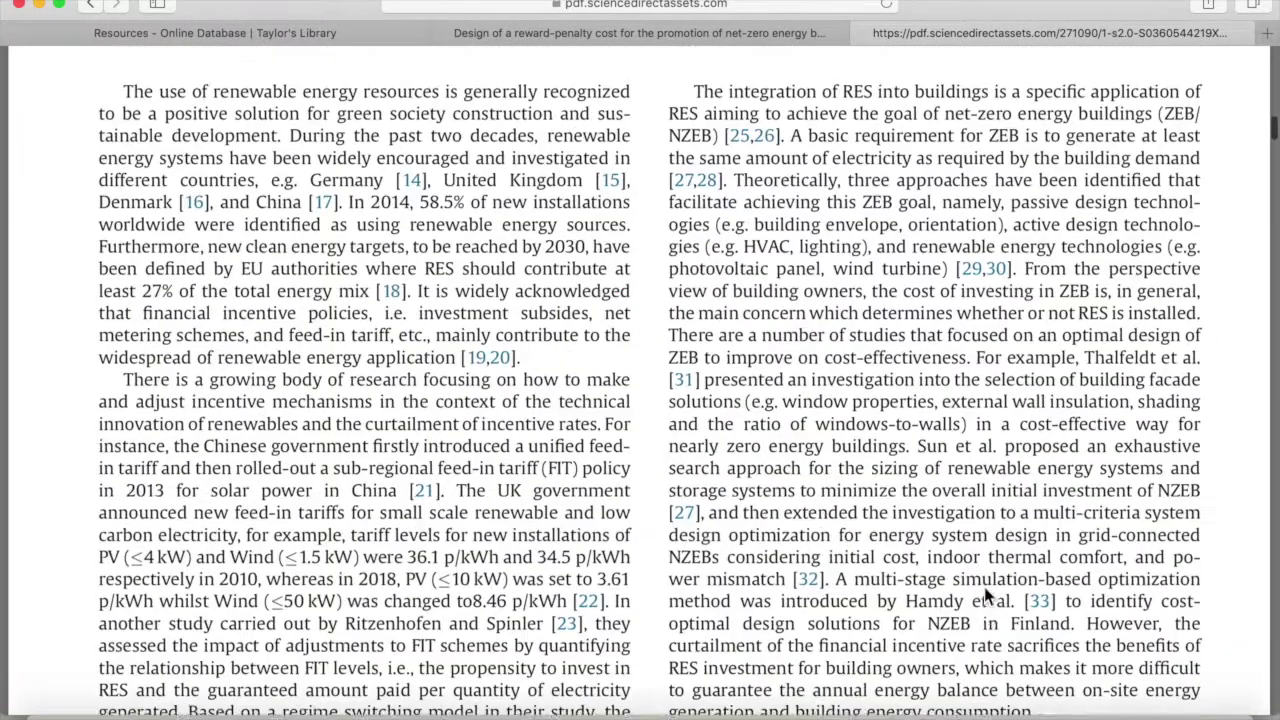
pyautogui.scroll(-20, 984, 589)
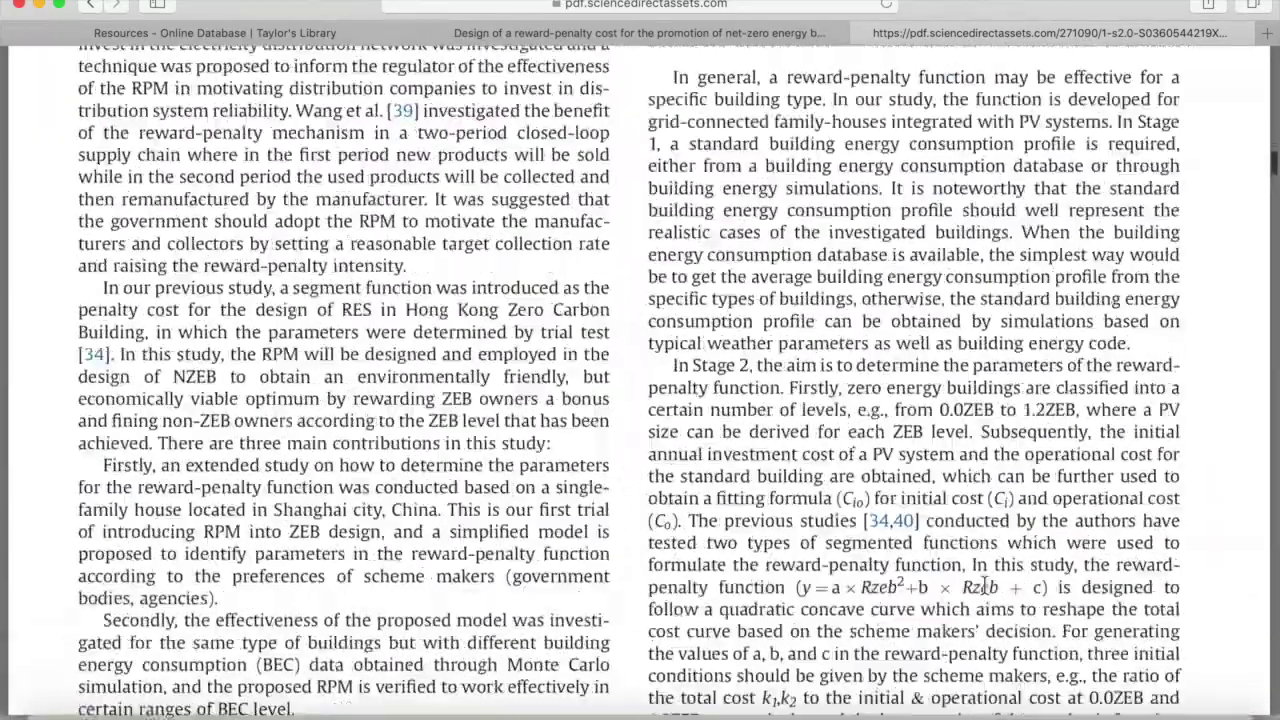
pyautogui.scroll(20, 984, 584)
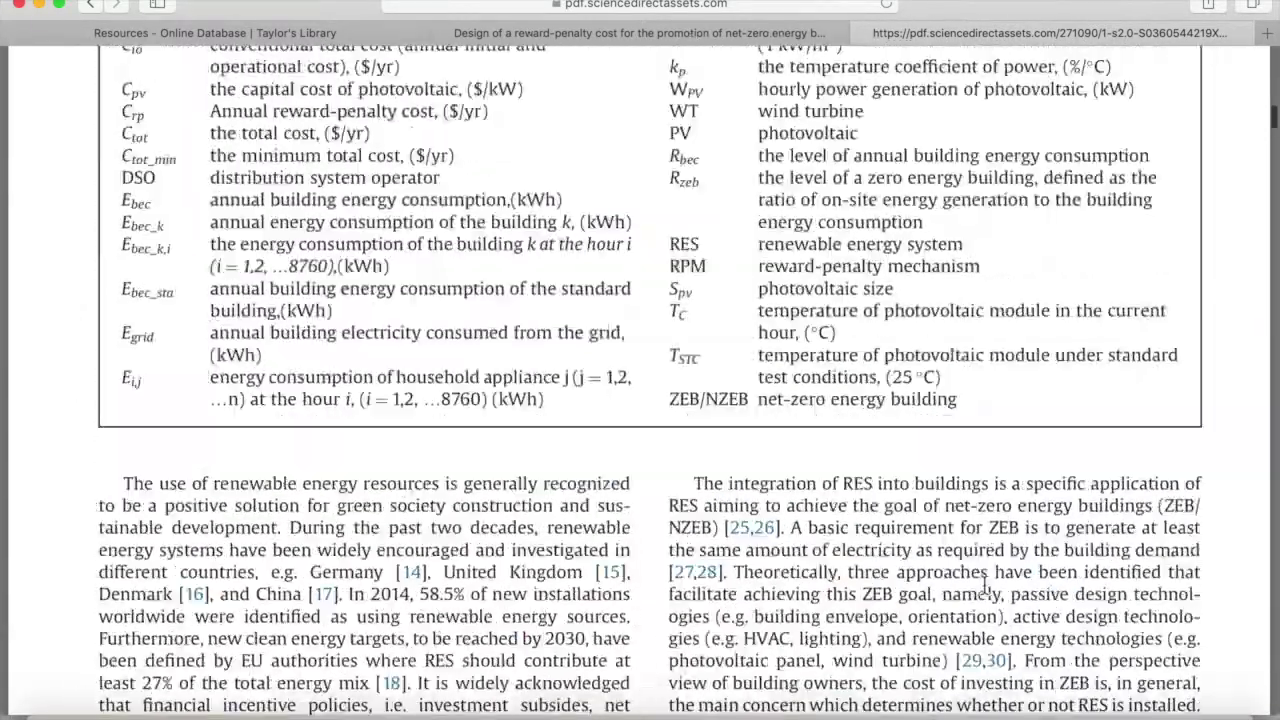
pyautogui.hotkey('ctrl', 'shift', 'Tab')
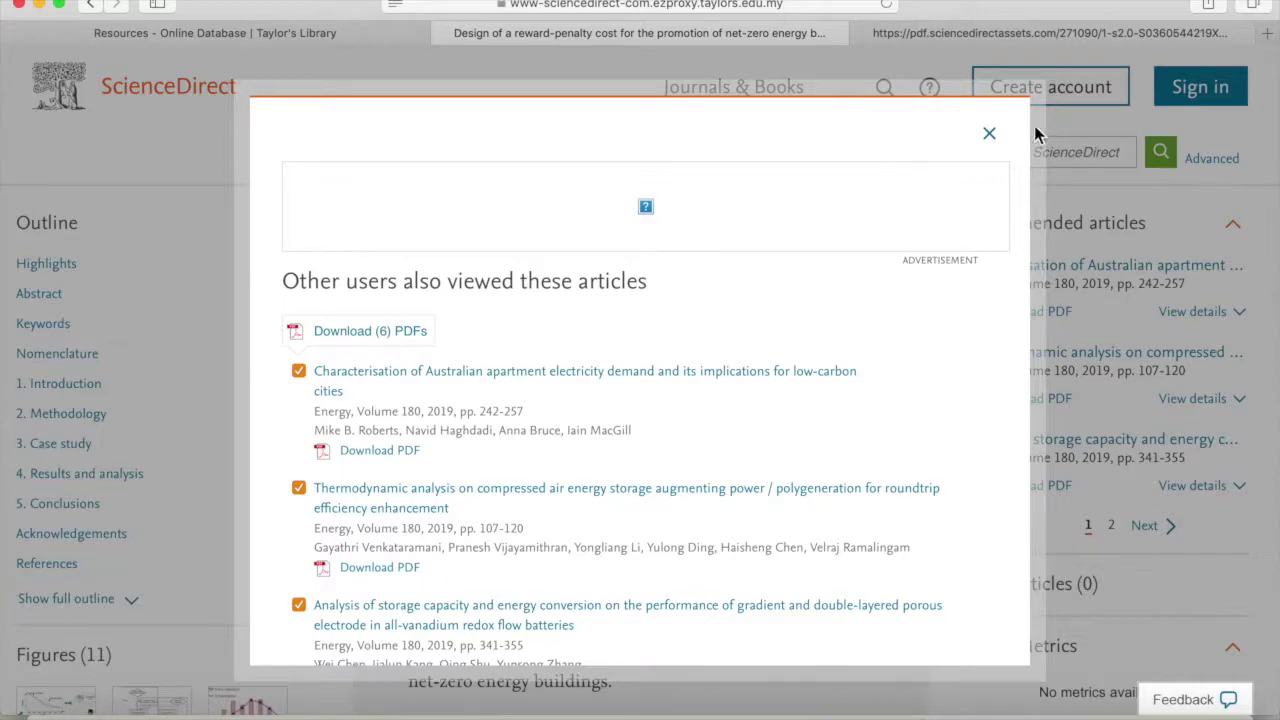
# Dismiss the suggestions dialog, then view the article's share and citation export options and close them
pyautogui.click(990, 136)
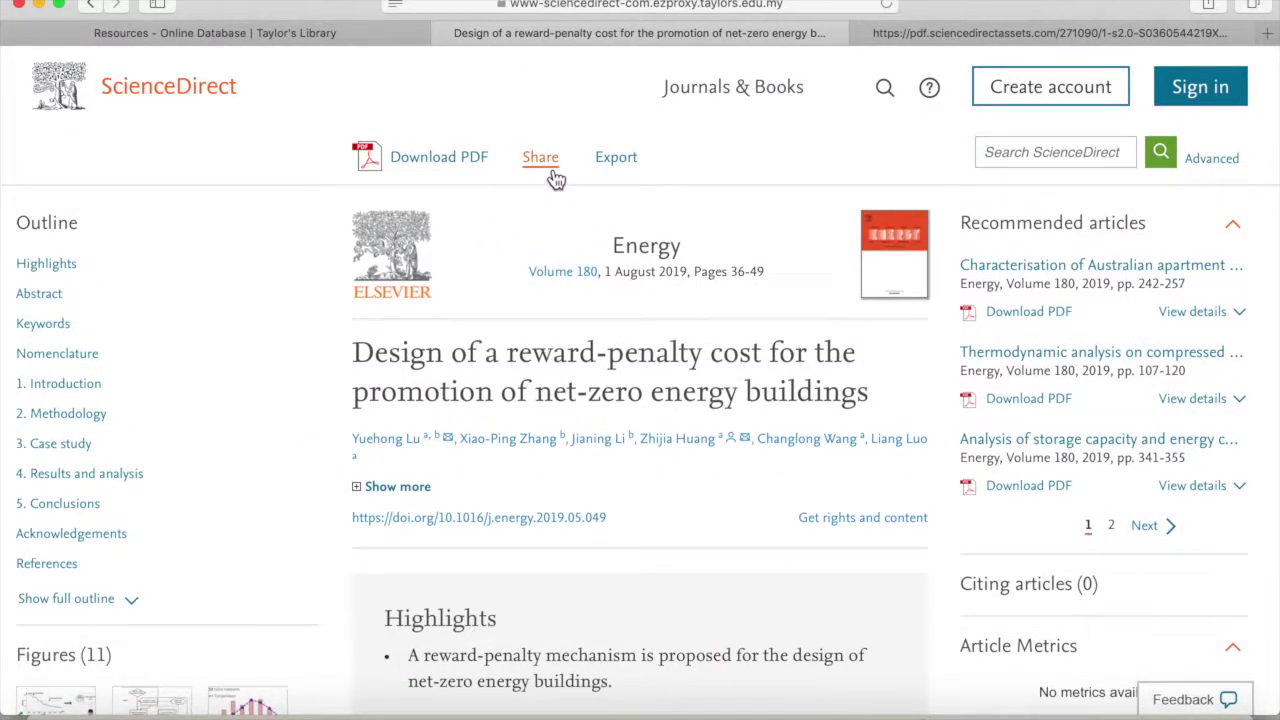
pyautogui.click(554, 175)
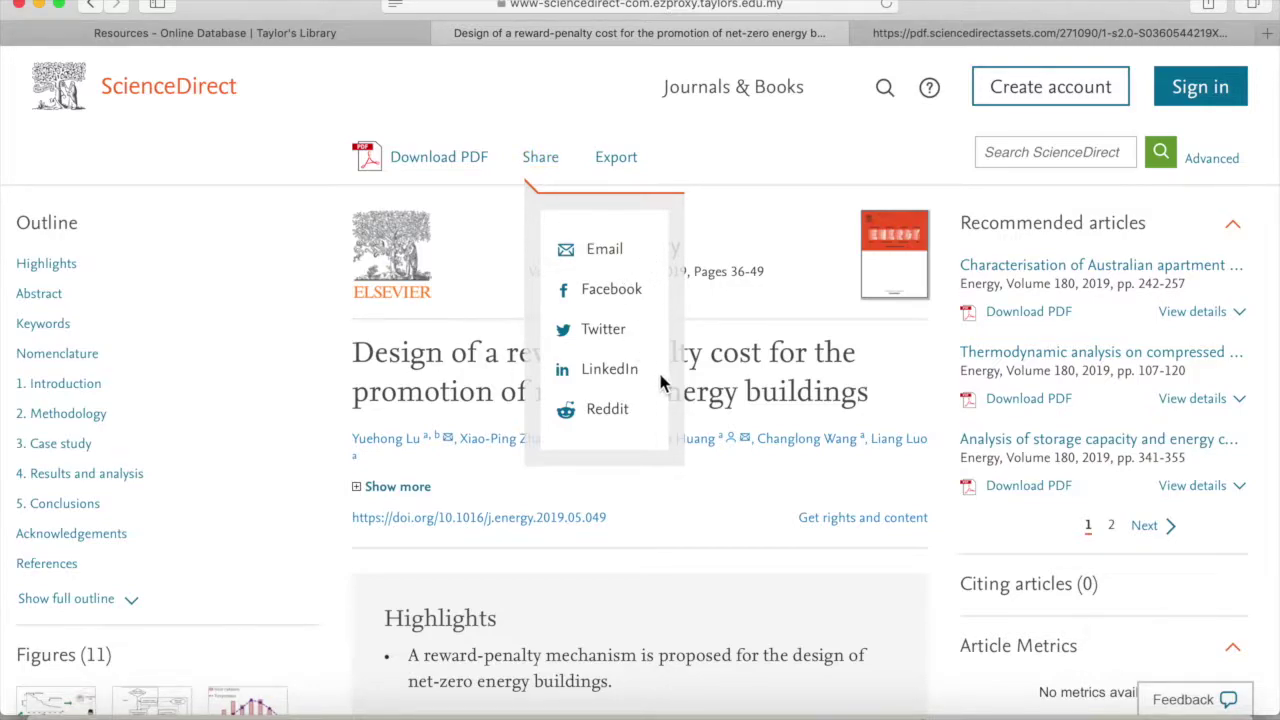
pyautogui.click(622, 164)
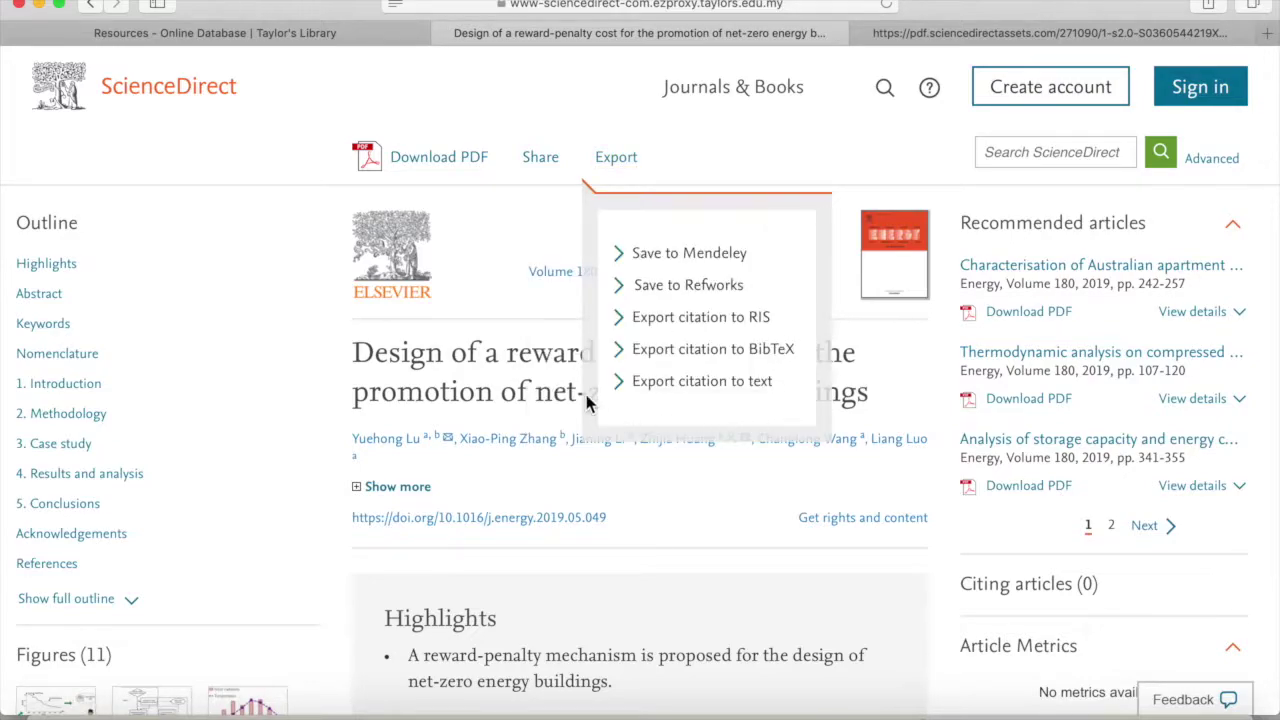
pyautogui.click(523, 93)
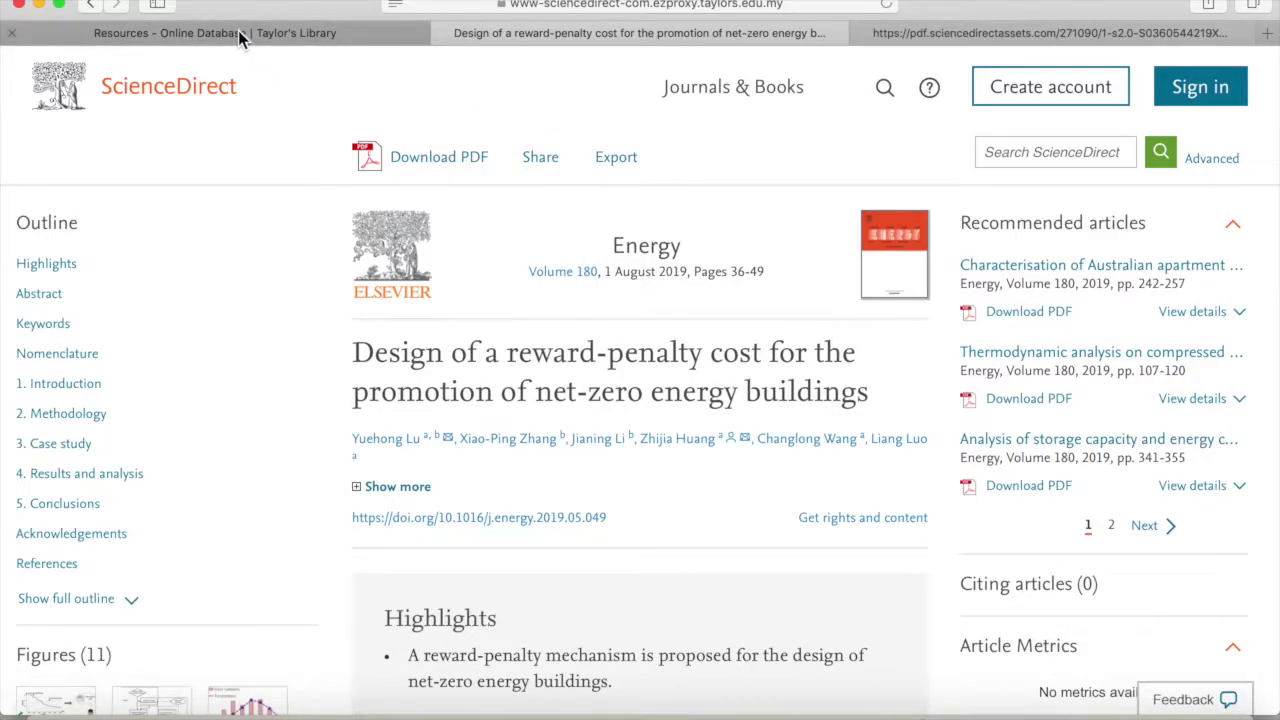
# Return to the Promotion AND Reward results and expand the Years filter
pyautogui.hscroll(-5, 297, 219)
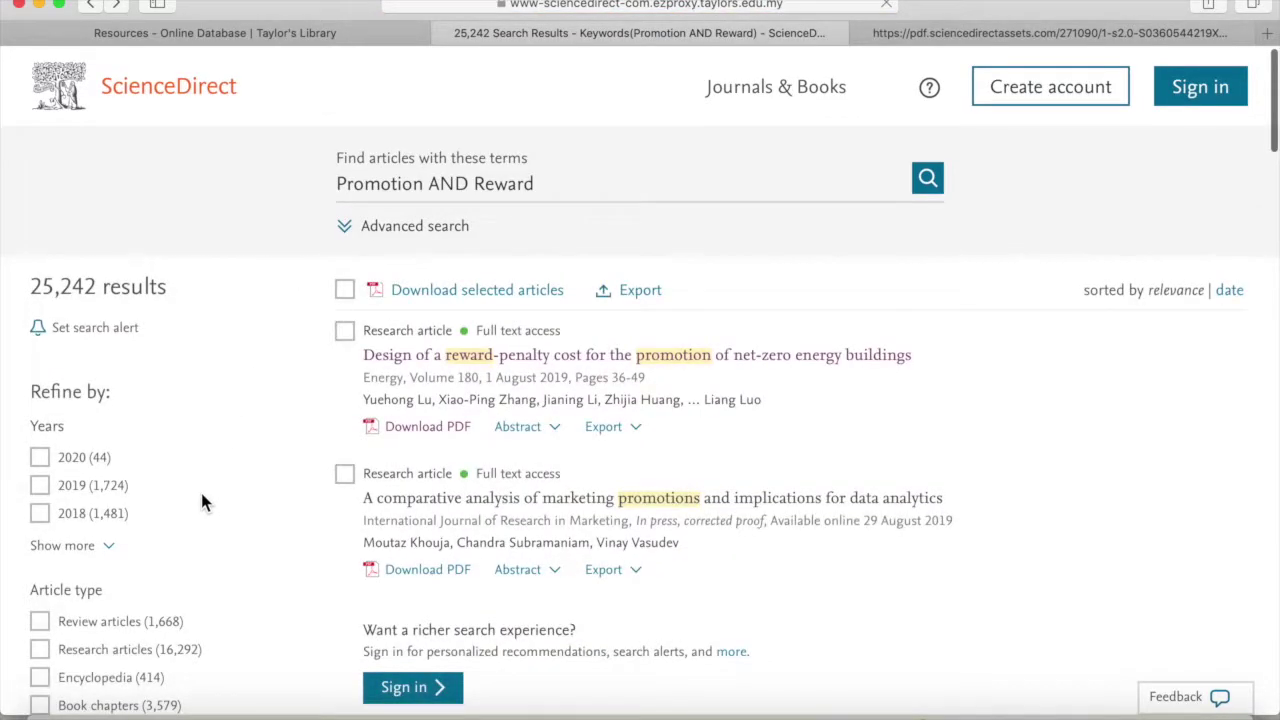
pyautogui.scroll(-2, 202, 500)
pyautogui.scroll(-2, 202, 500)
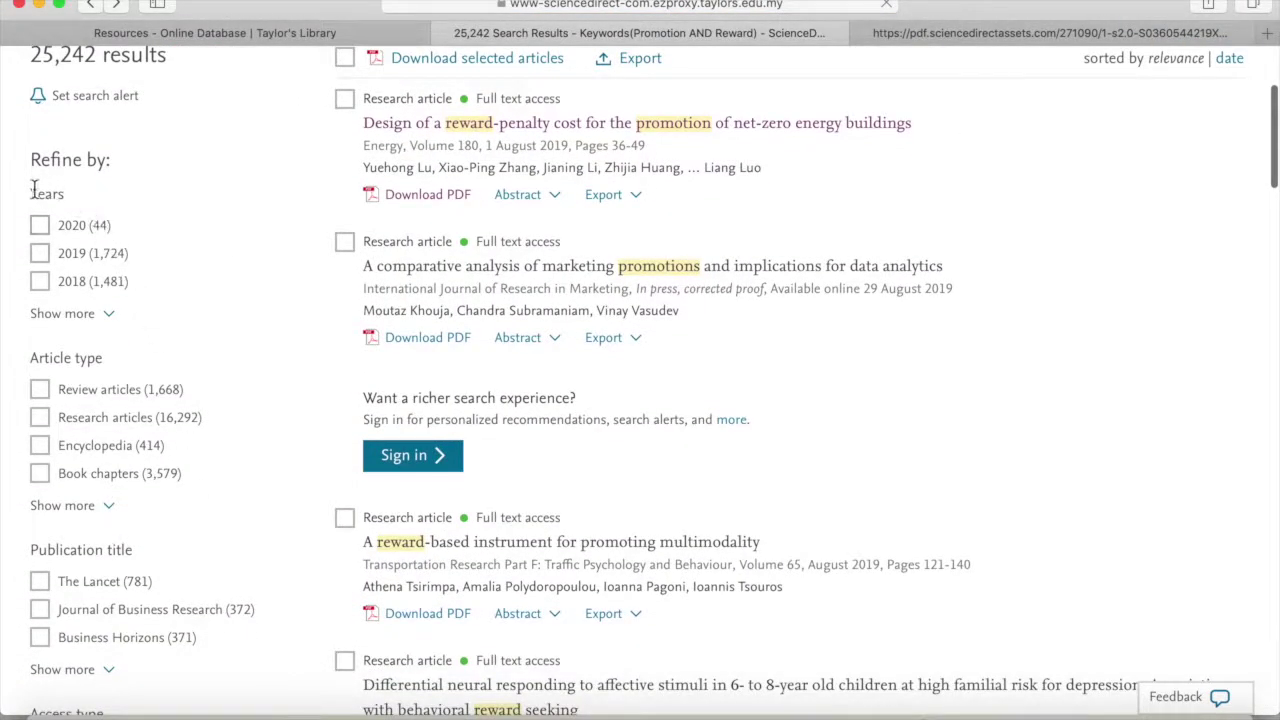
pyautogui.click(96, 314)
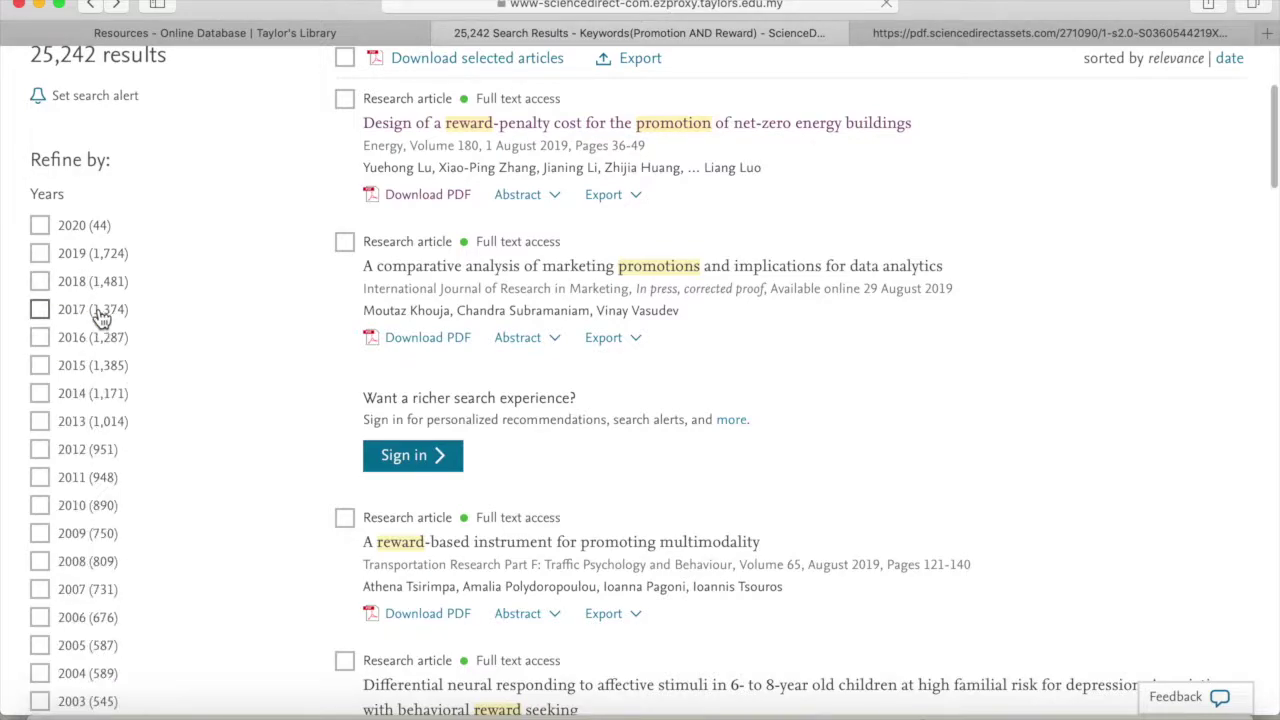
# Expand the Article type and Publication title filters, then bring up the Boolean Operators slide
pyautogui.scroll(-4, 226, 492)
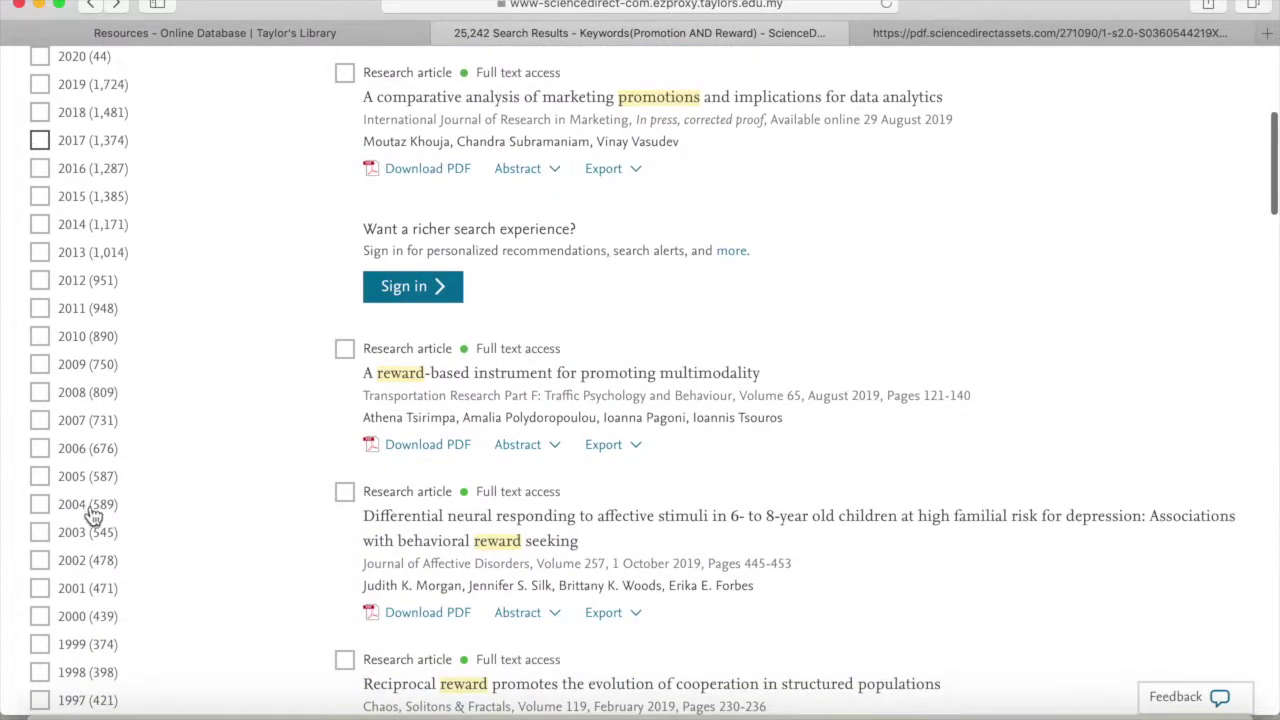
pyautogui.scroll(-1, 154, 531)
pyautogui.scroll(-5, 153, 525)
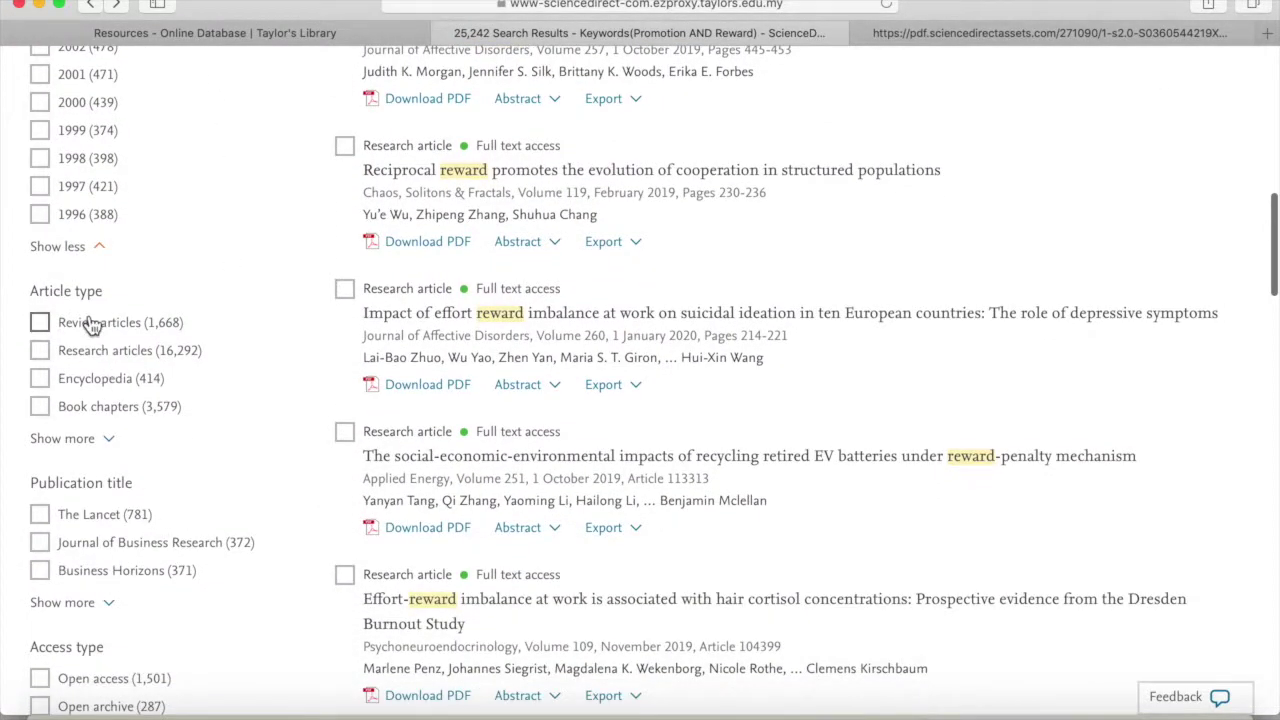
pyautogui.click(86, 441)
pyautogui.scroll(-4, 246, 490)
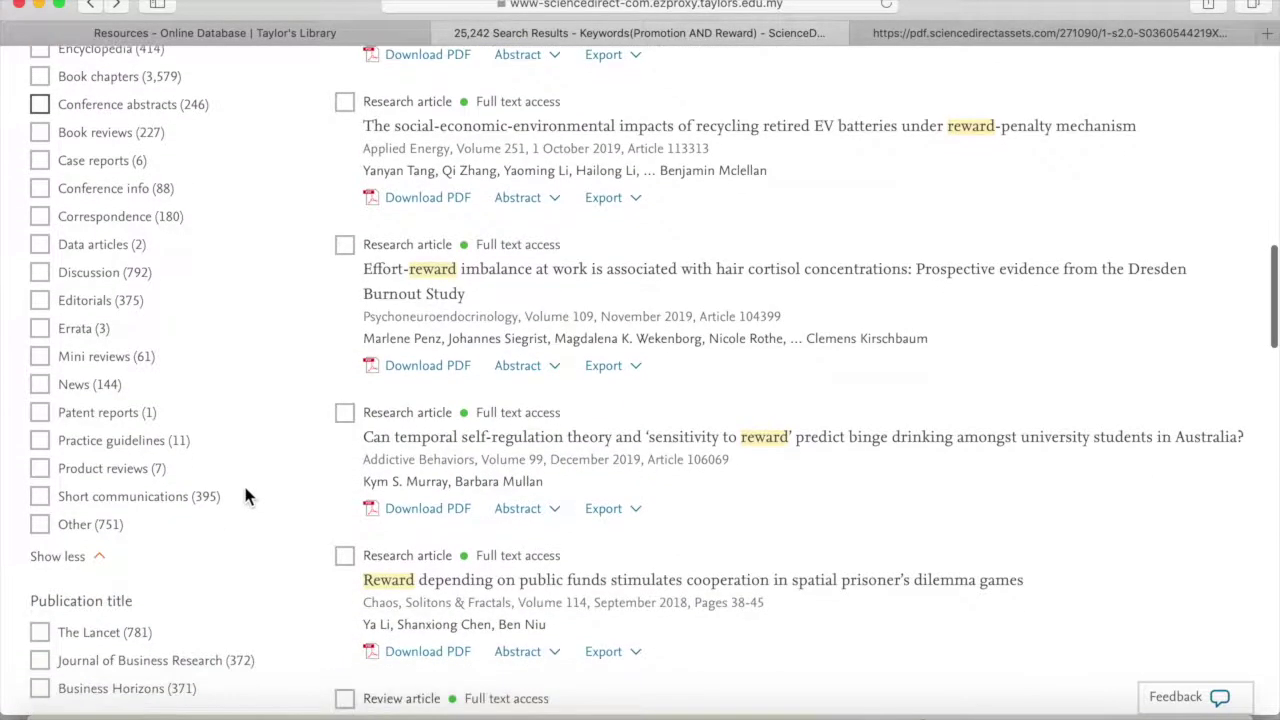
pyautogui.scroll(-3, 270, 488)
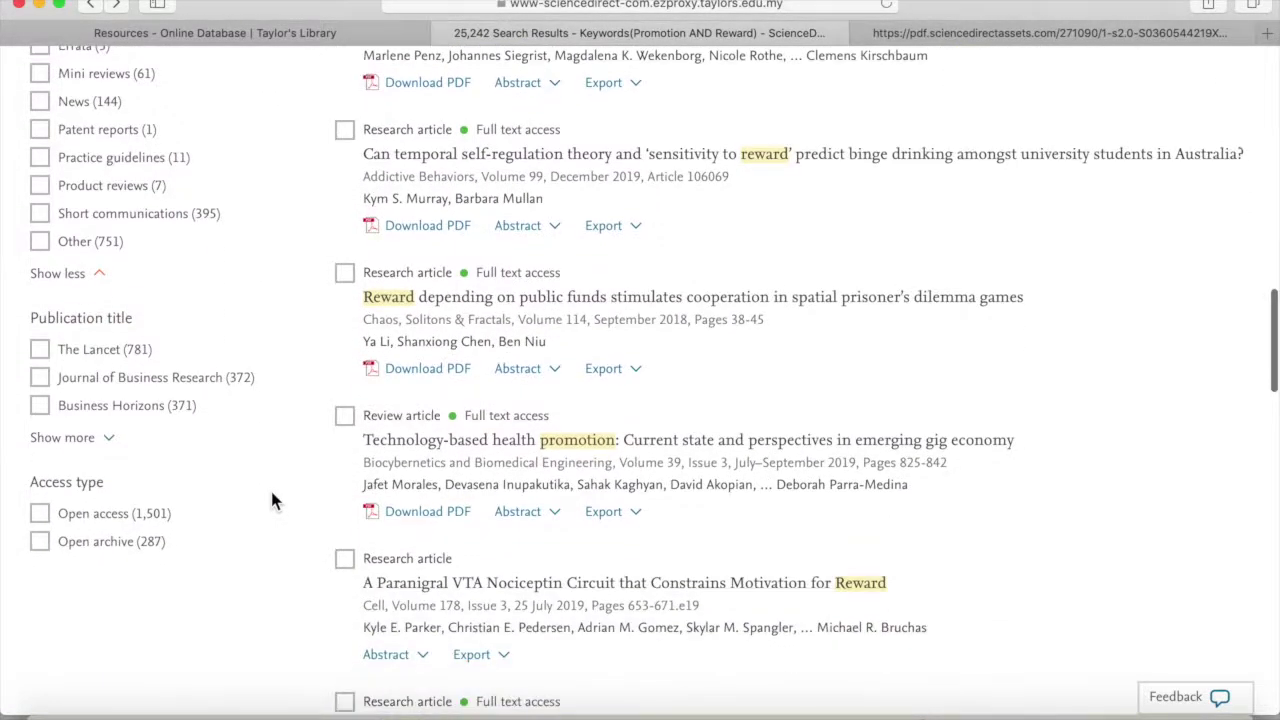
pyautogui.click(78, 439)
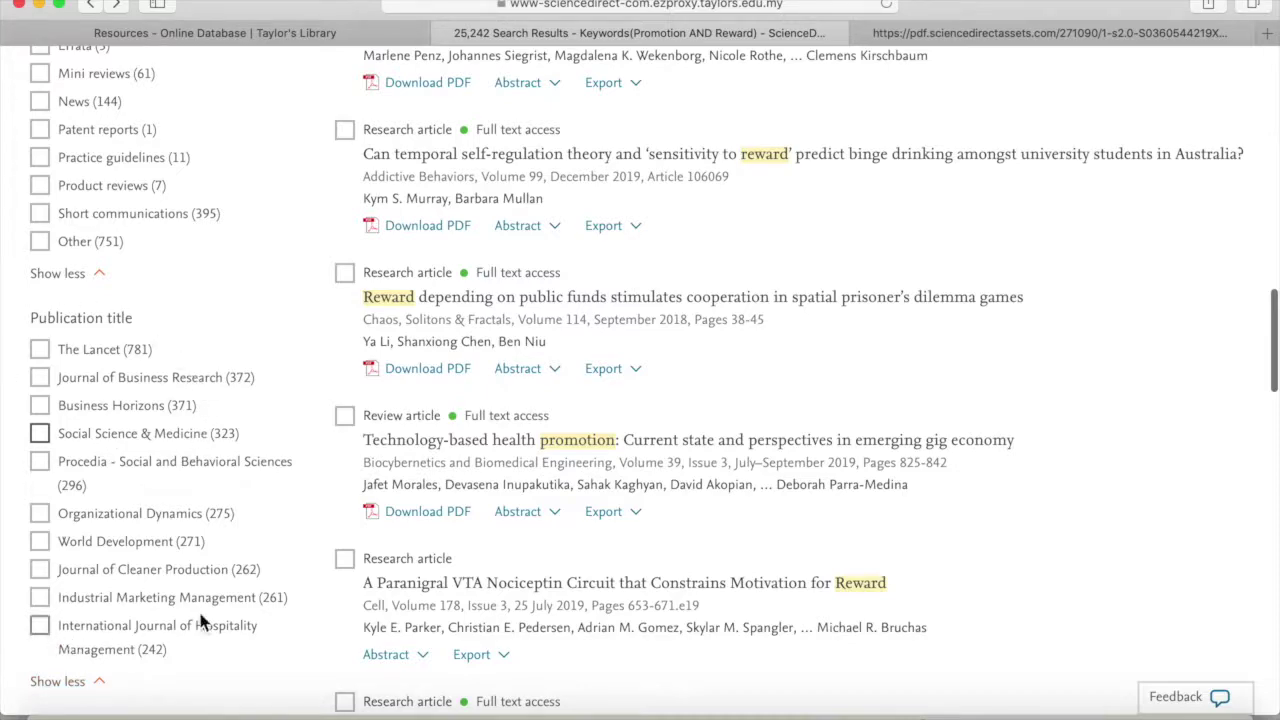
pyautogui.scroll(-5, 84, 431)
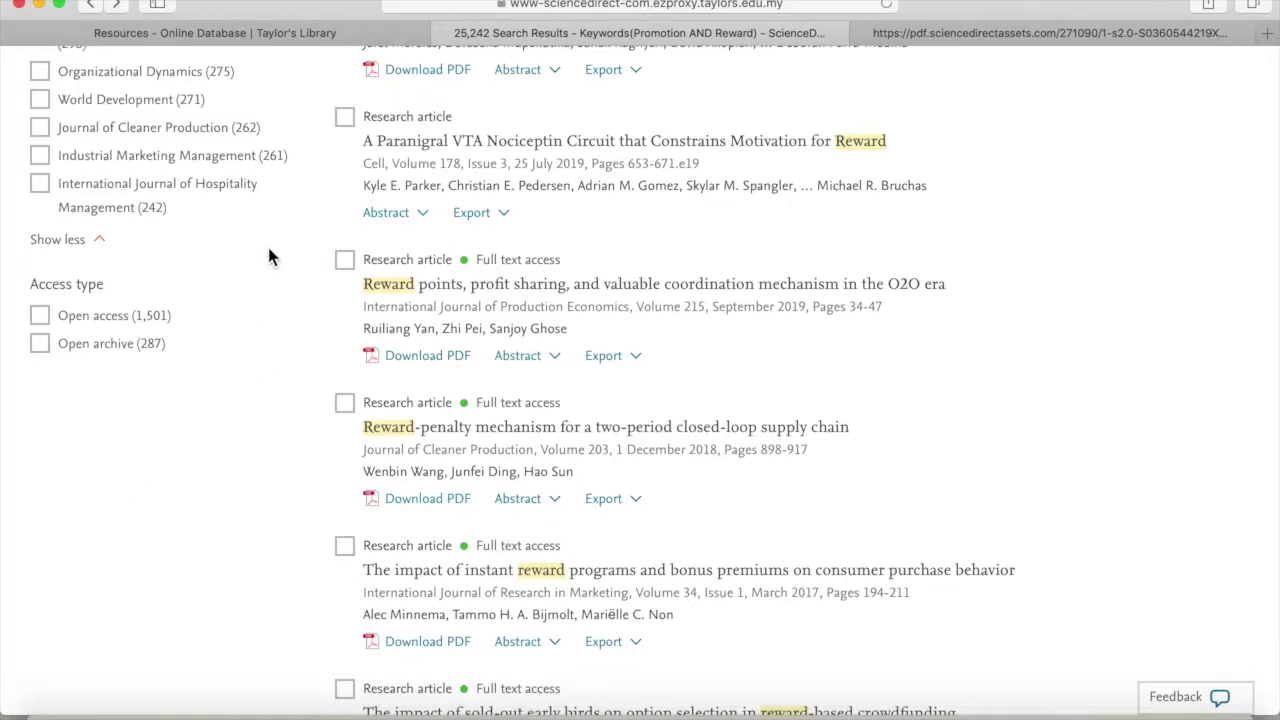
pyautogui.press('super+Tab')
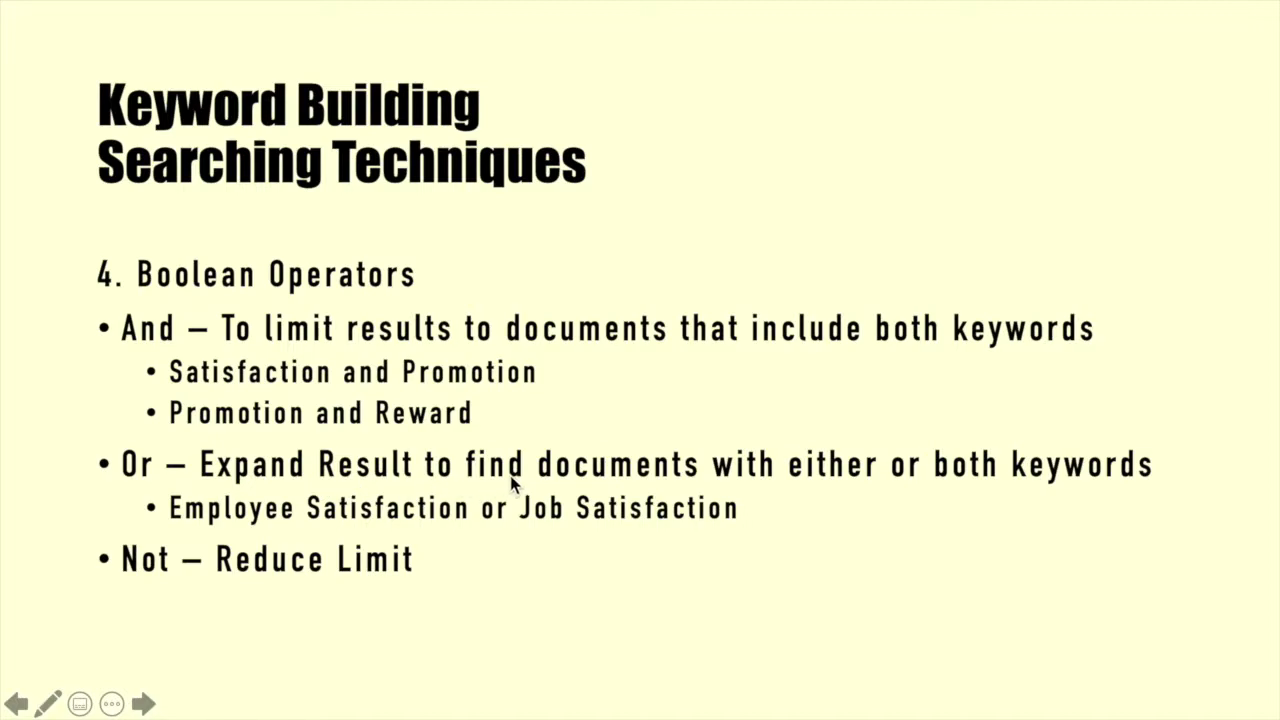
# Change the query to 'Reward OR Promotion' and browse the 642,736 results
pyautogui.press('super+Tab')
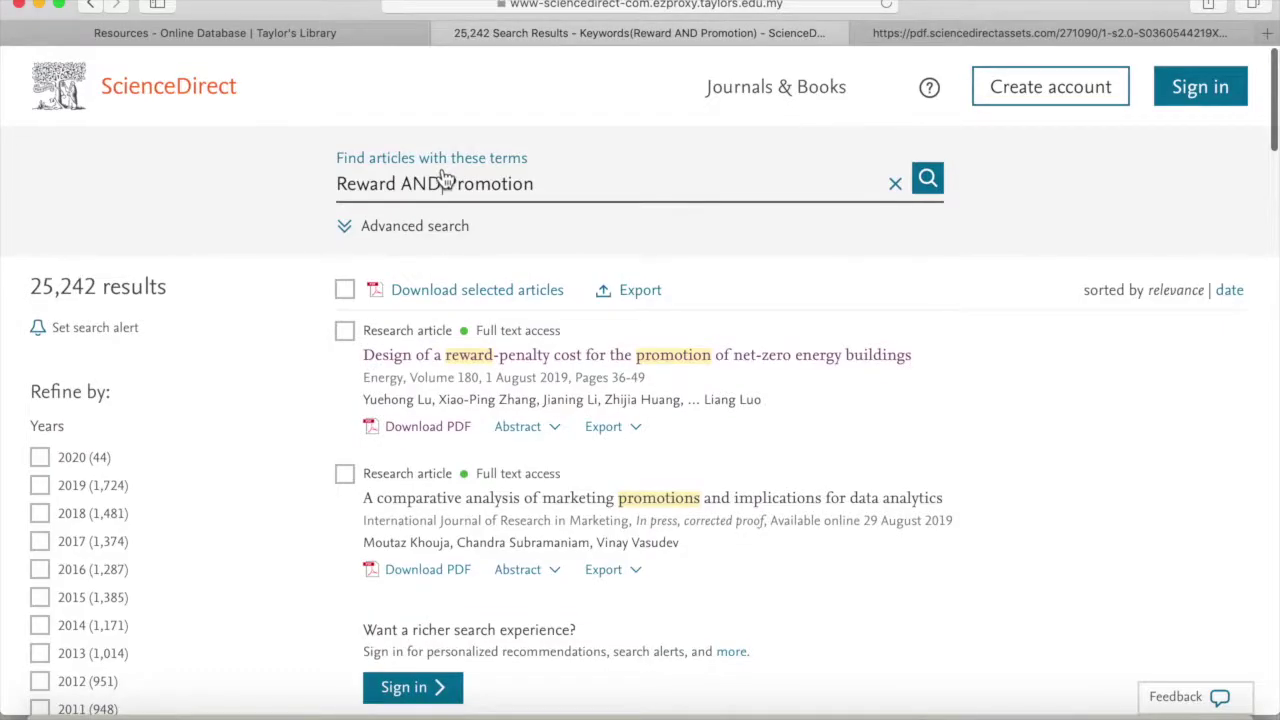
pyautogui.press('BackSpace')
pyautogui.press('BackSpace')
pyautogui.press('BackSpace')
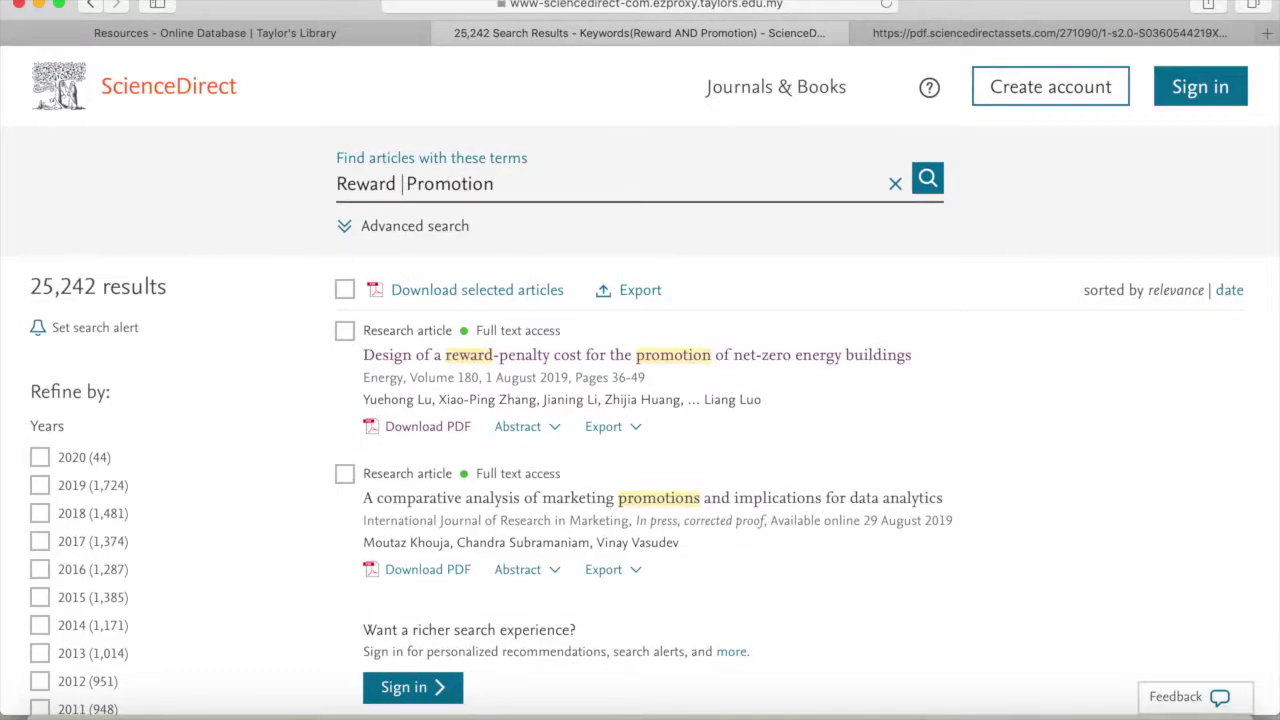
pyautogui.write('OR')
pyautogui.press('Return')
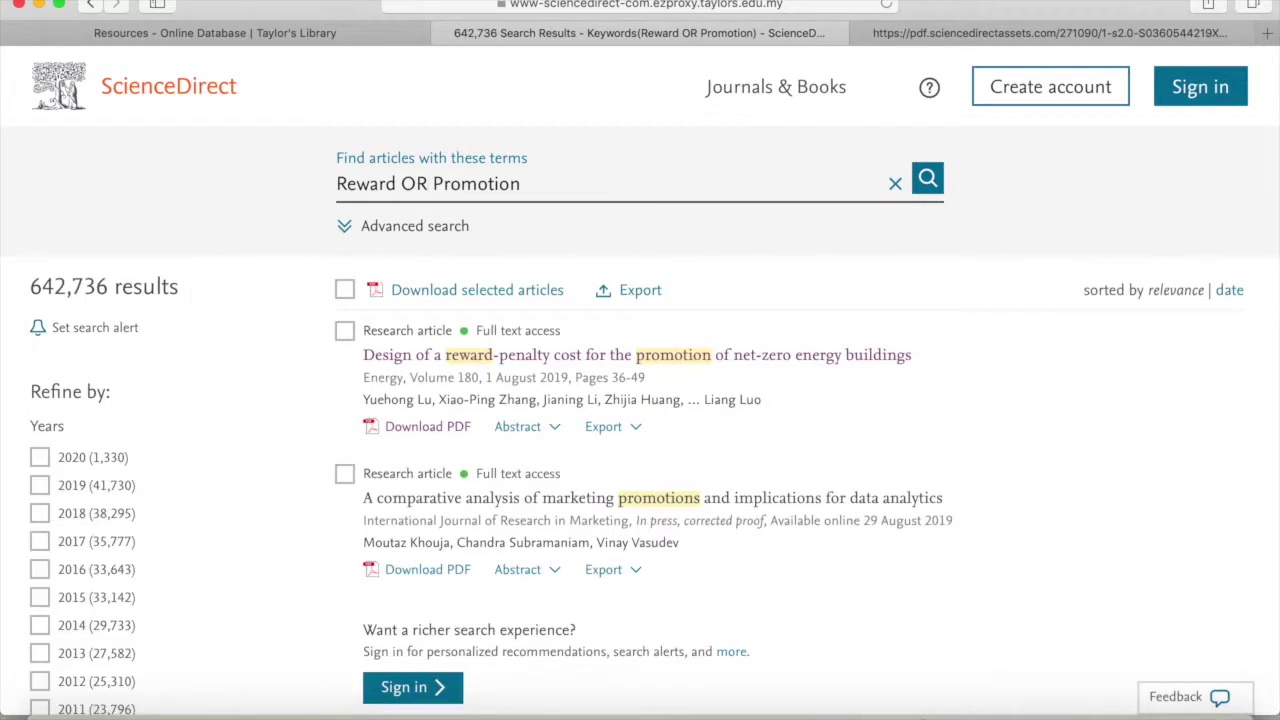
pyautogui.scroll(-1, 664, 447)
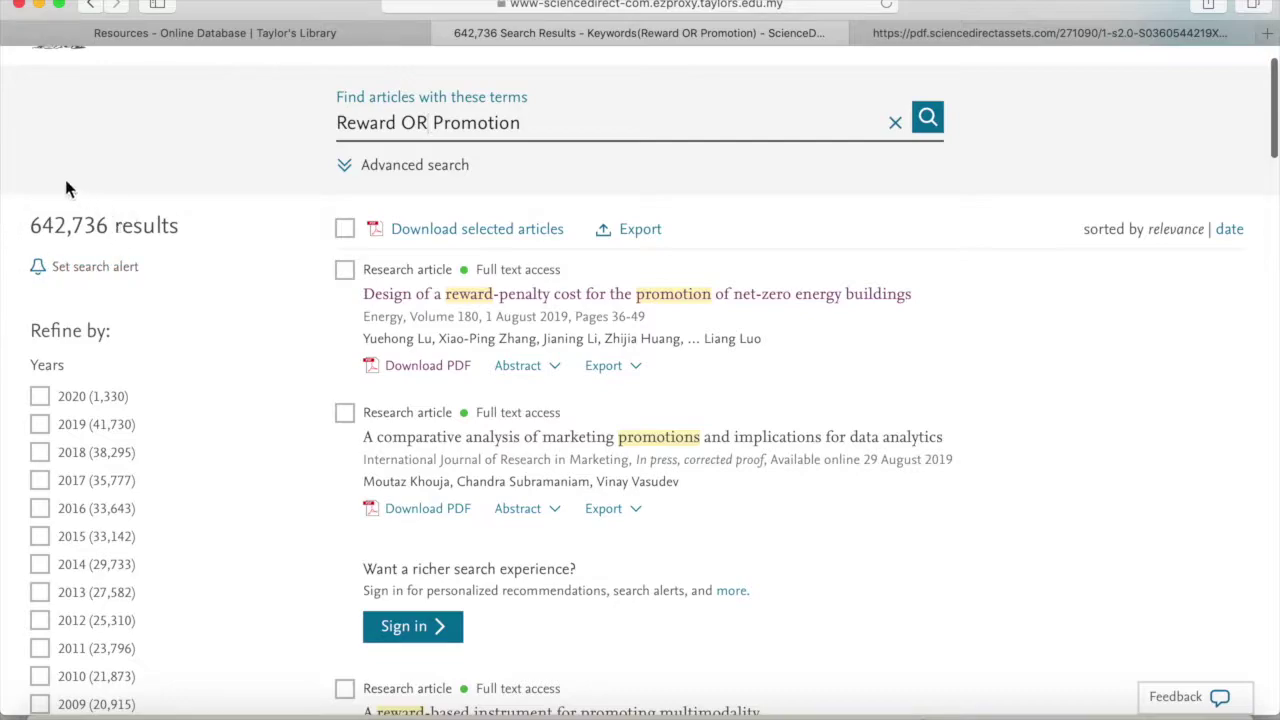
pyautogui.scroll(-5, 296, 362)
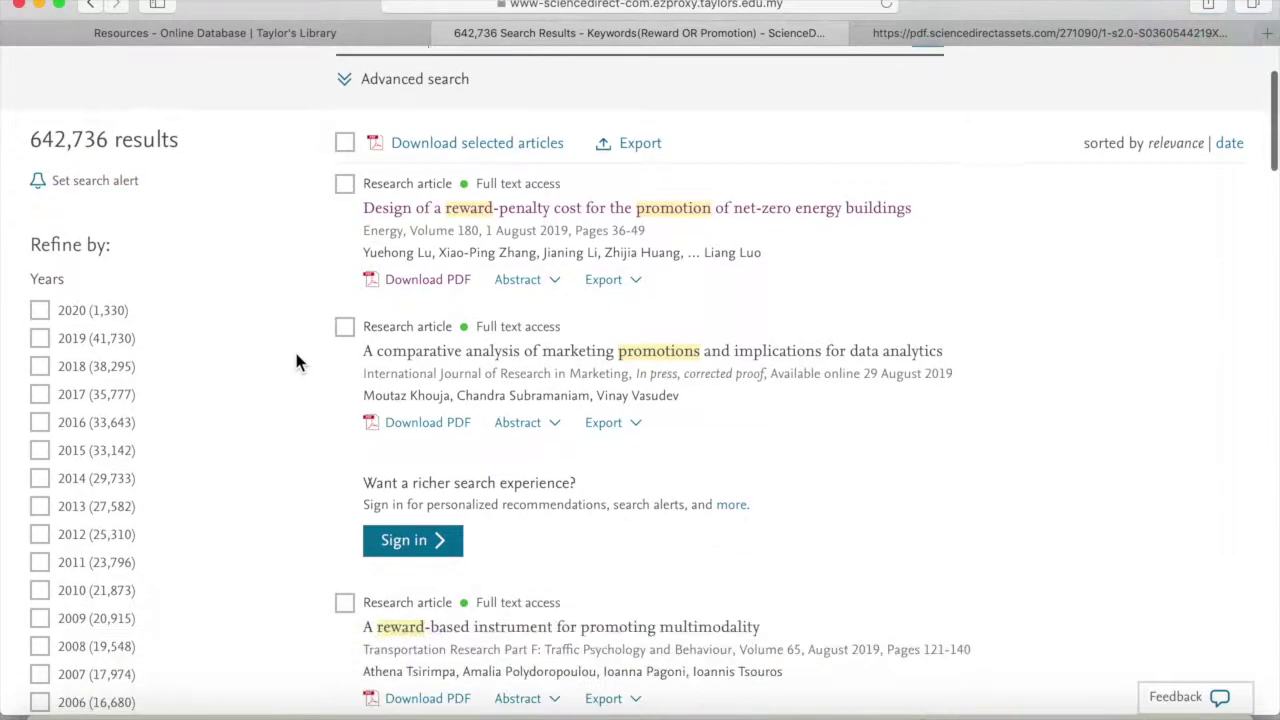
pyautogui.scroll(-10, 296, 362)
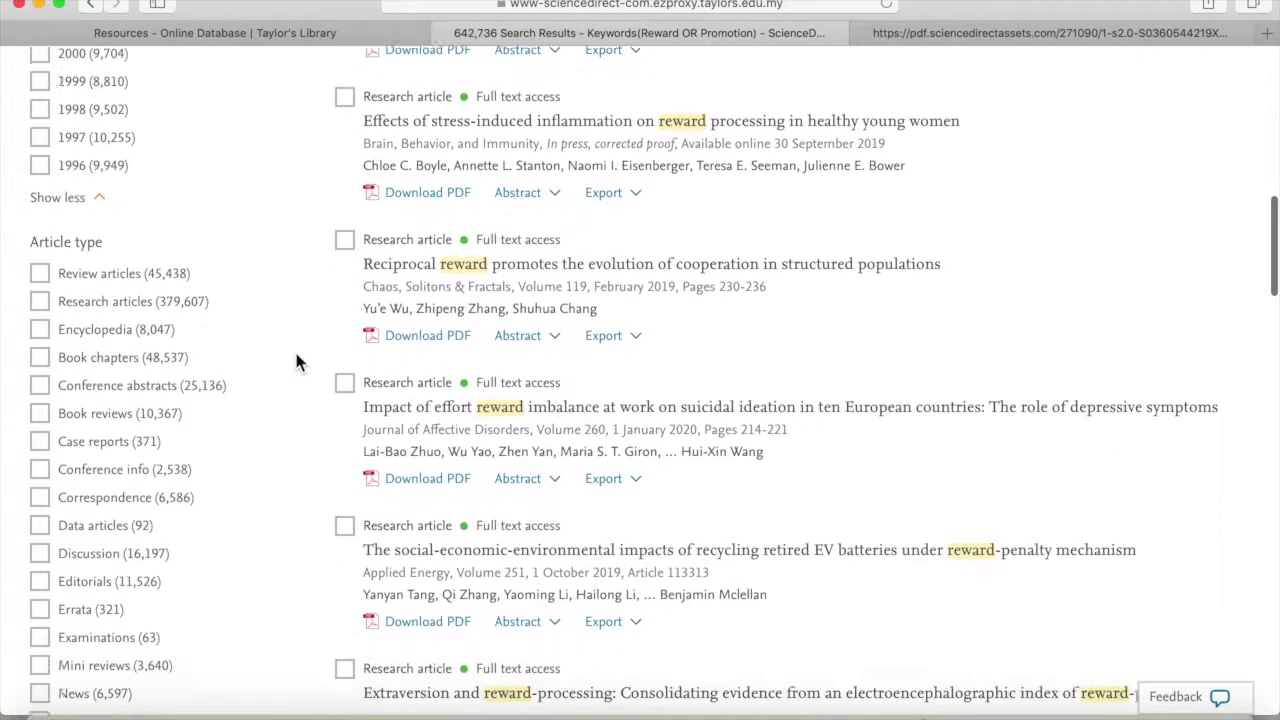
pyautogui.scroll(15, 296, 362)
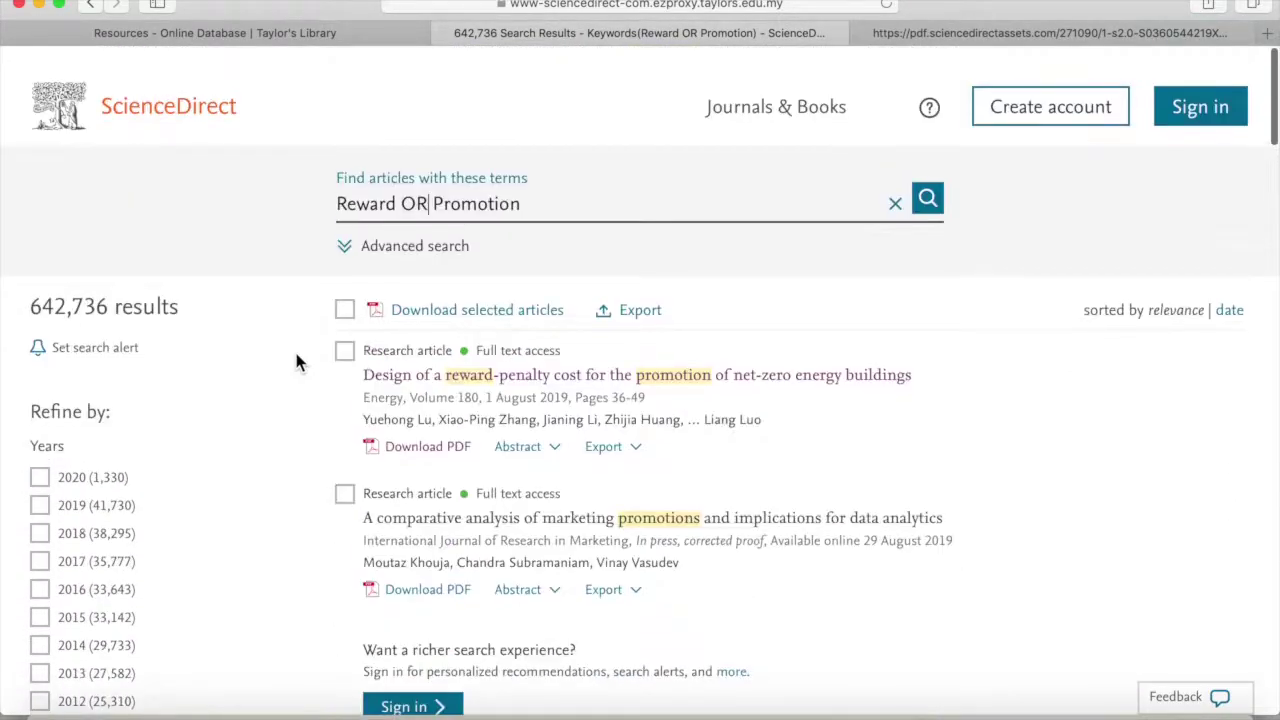
# Change the query to 'Reward NOT Promotion' and review the 179,140 results
pyautogui.press('BackSpace')
pyautogui.press('BackSpace')
pyautogui.write('NOT')
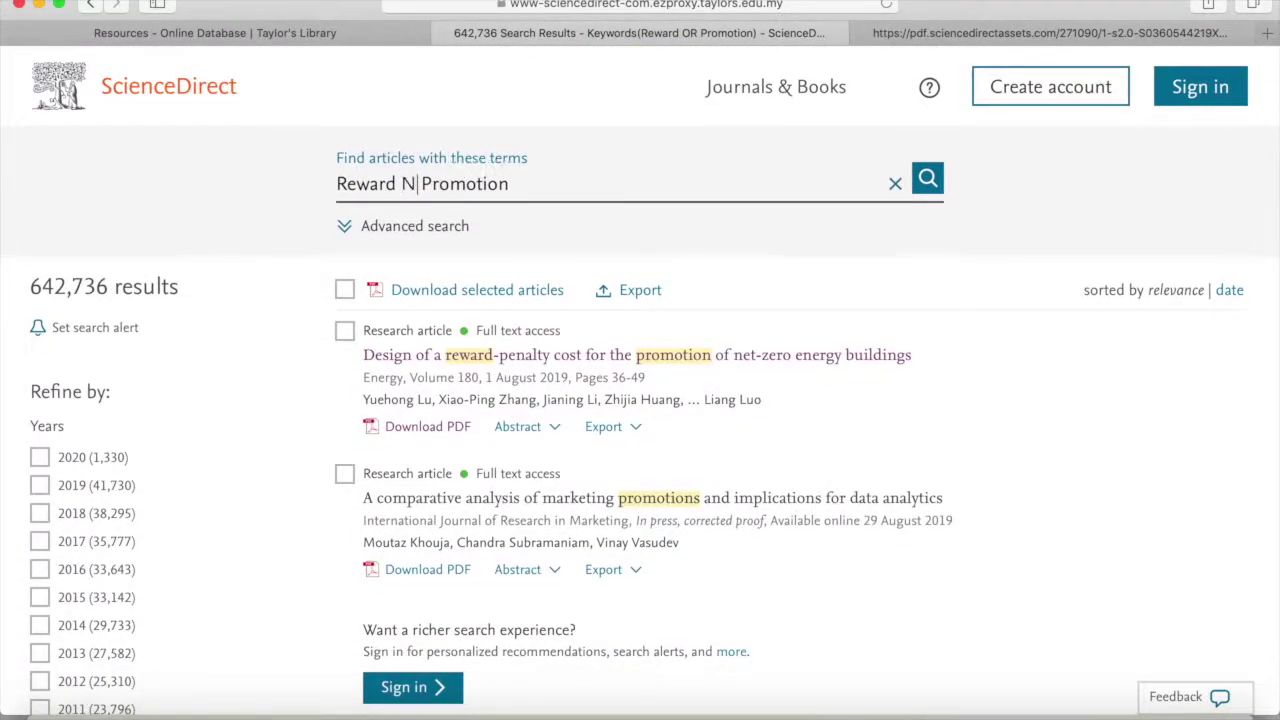
pyautogui.press('Return')
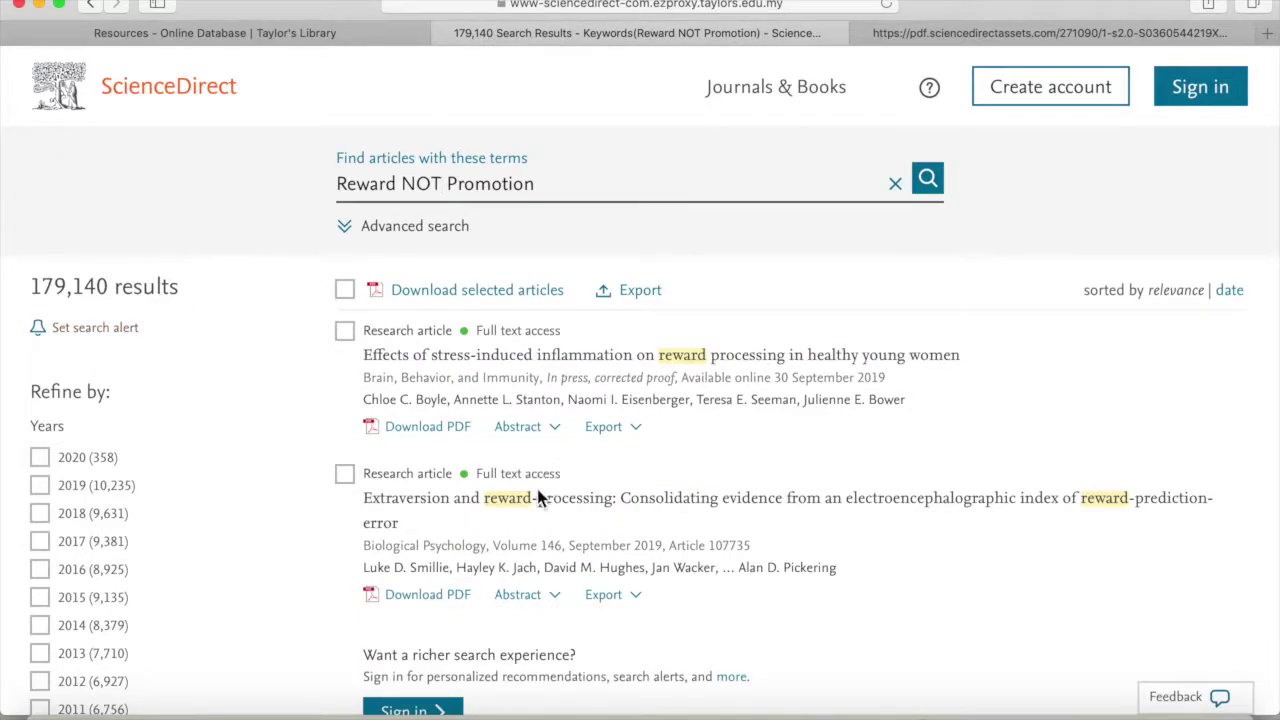
pyautogui.scroll(-10, 1090, 525)
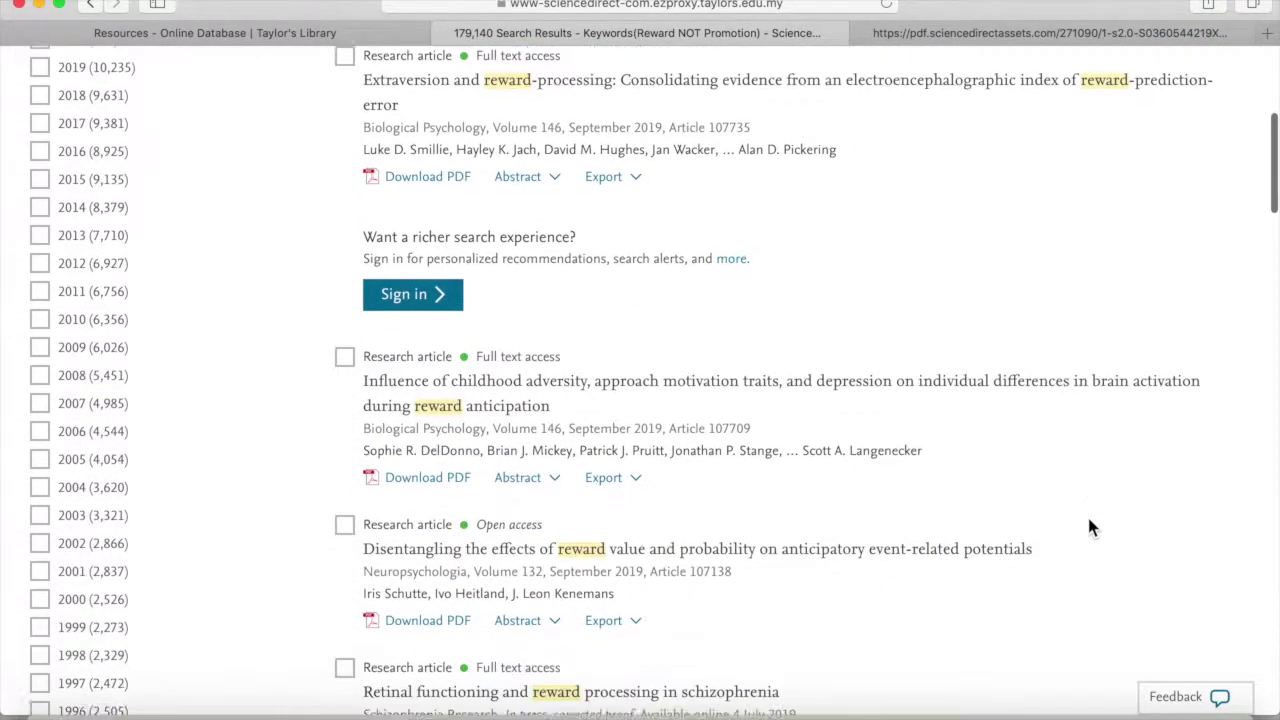
pyautogui.scroll(-3, 1090, 527)
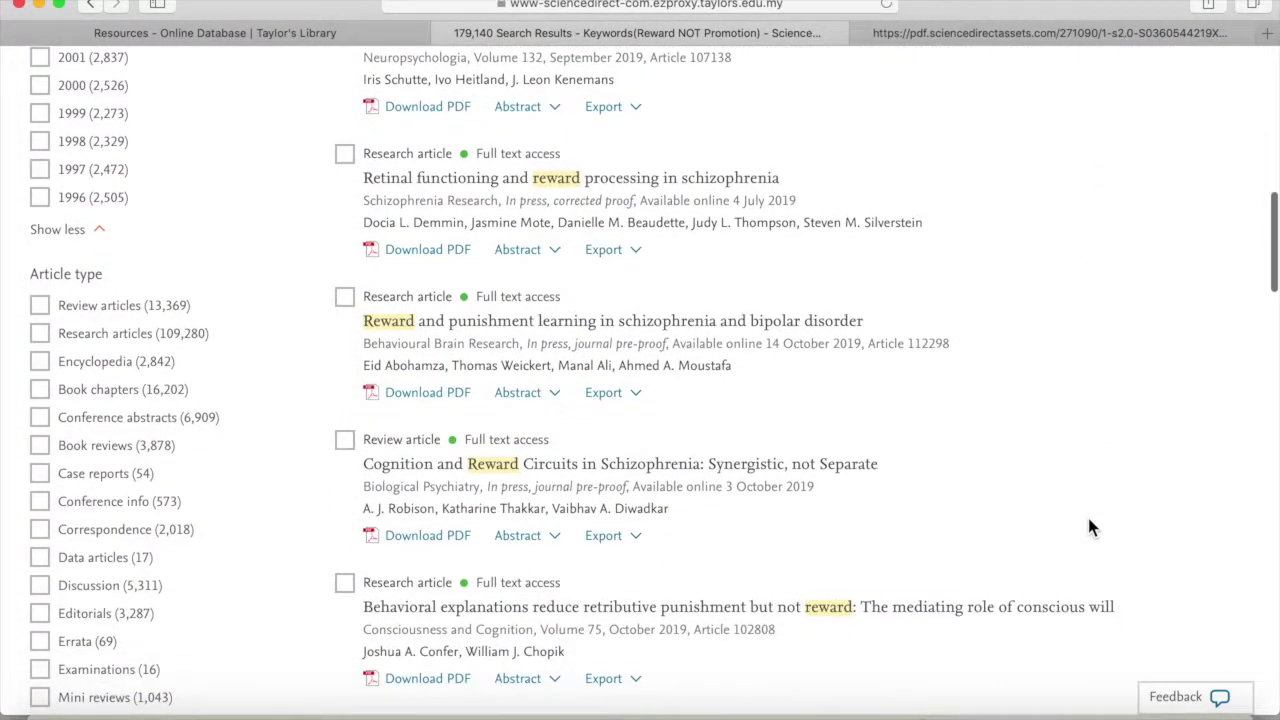
pyautogui.scroll(13, 1090, 527)
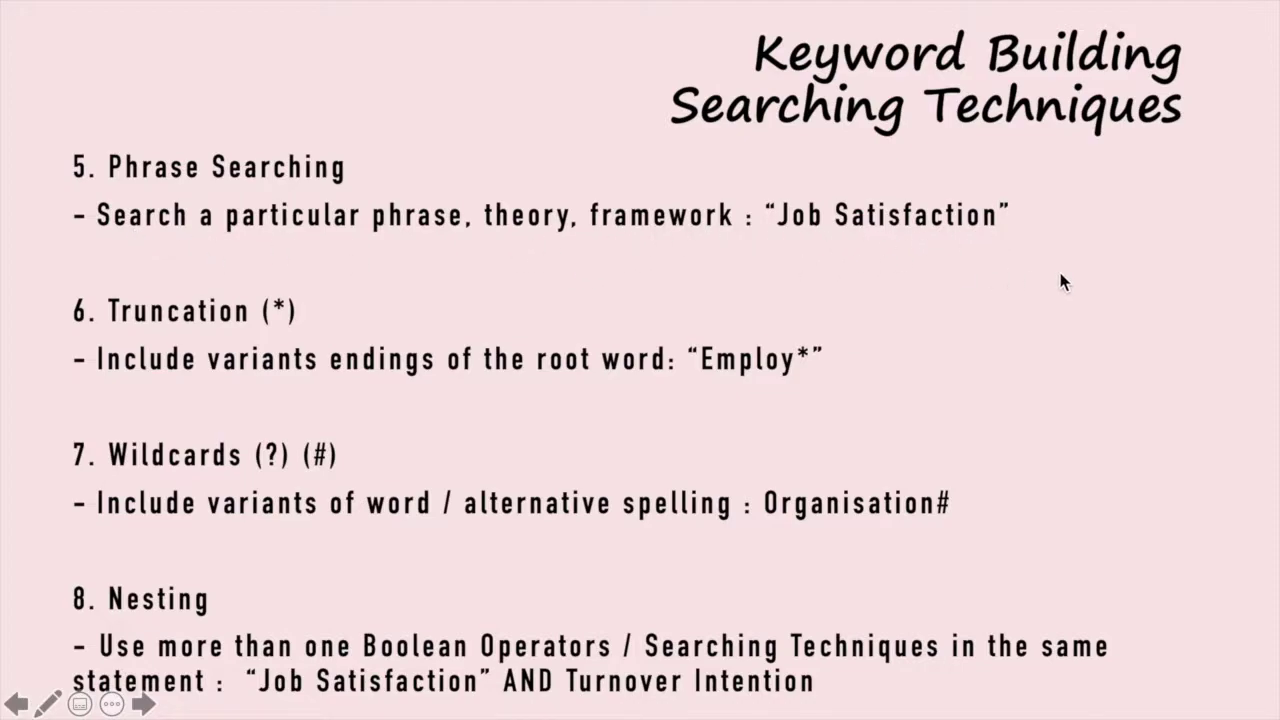
# Search the exact phrase "Job Satisfaction" in quotes, getting 24,037 results
pyautogui.hotkey('ctrl', 'Left')
pyautogui.press('super+a')
pyautogui.write('"')
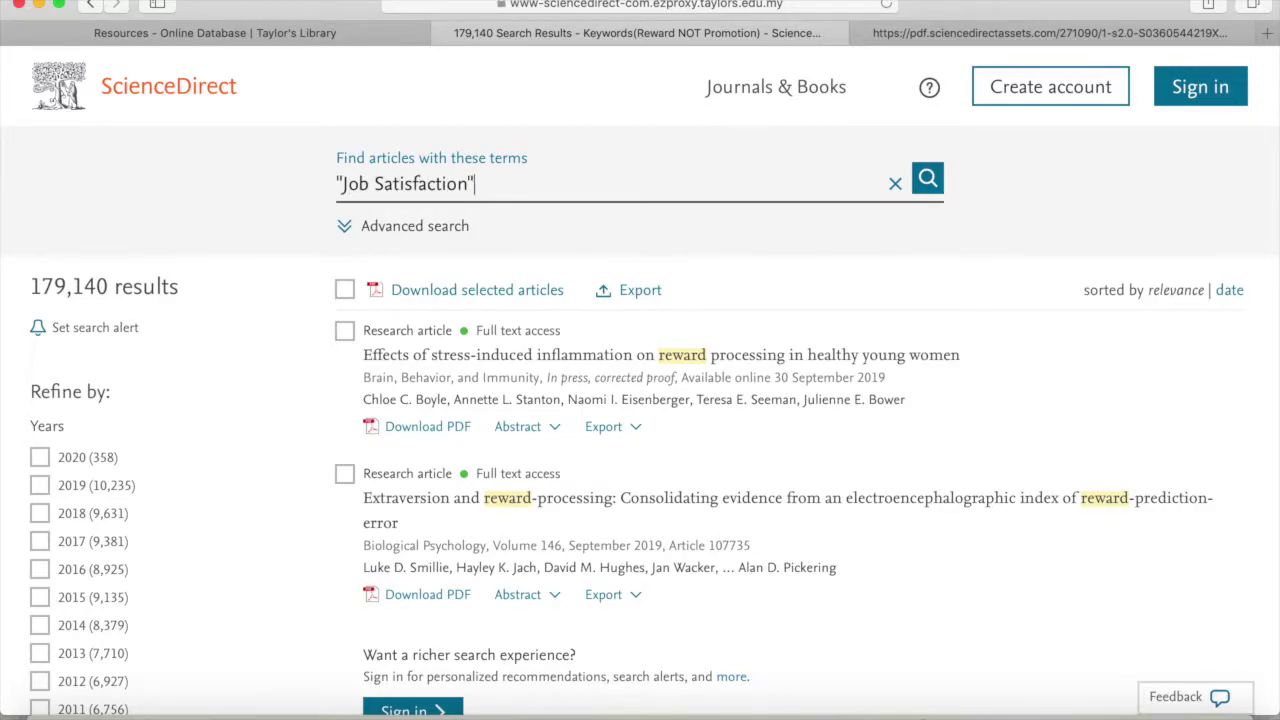
pyautogui.press('Return')
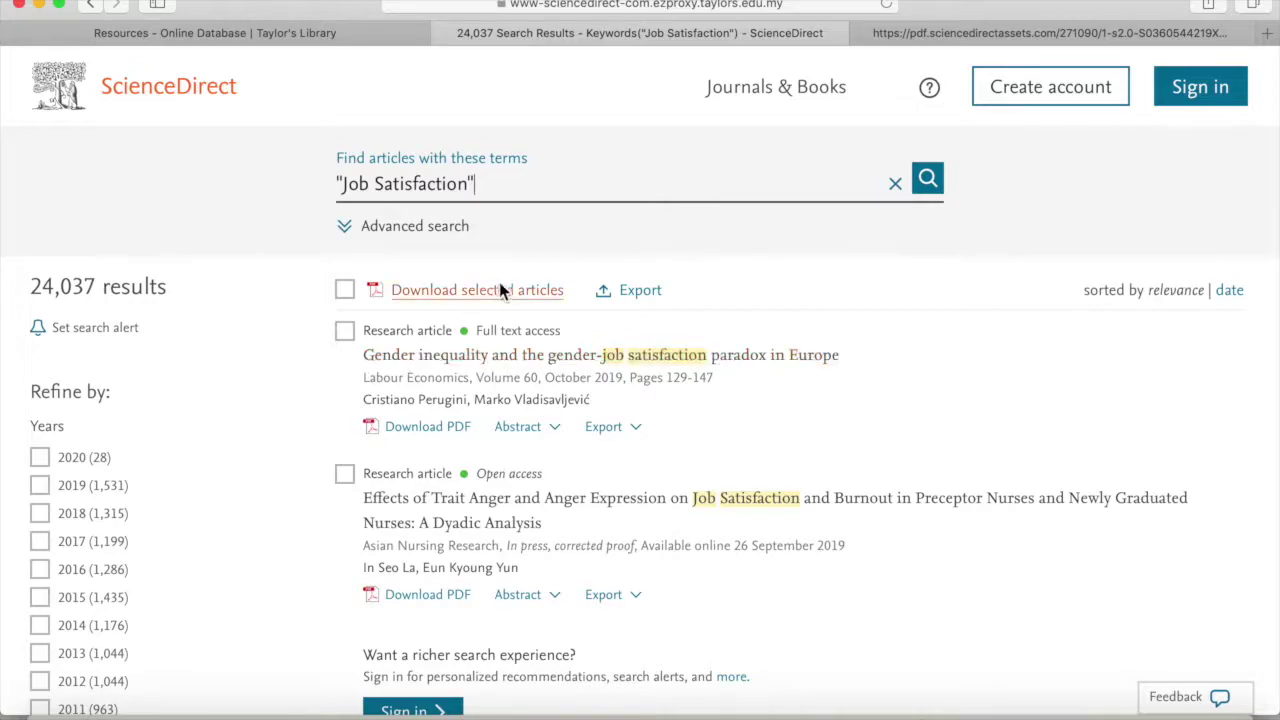
pyautogui.scroll(-1, 737, 405)
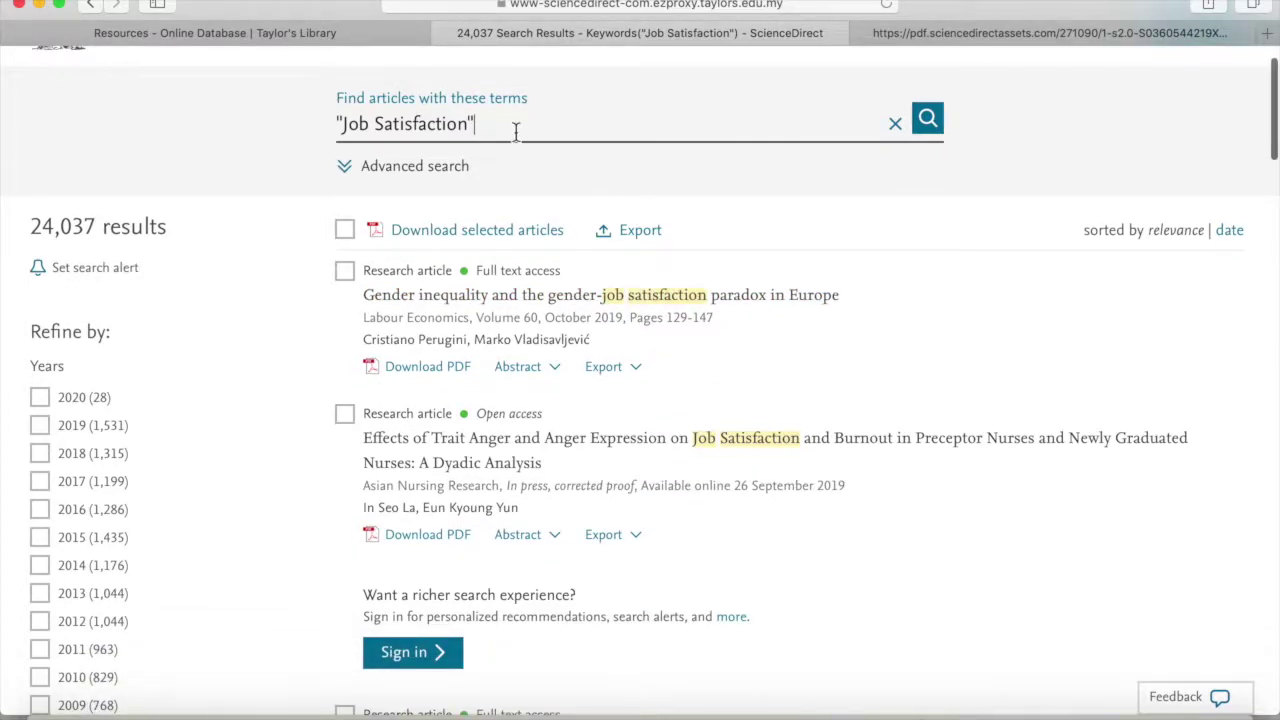
# Remove both quotation marks and rerun Job Satisfaction as plain keywords
pyautogui.press('BackSpace')
pyautogui.click(341, 124)
pyautogui.press('BackSpace')
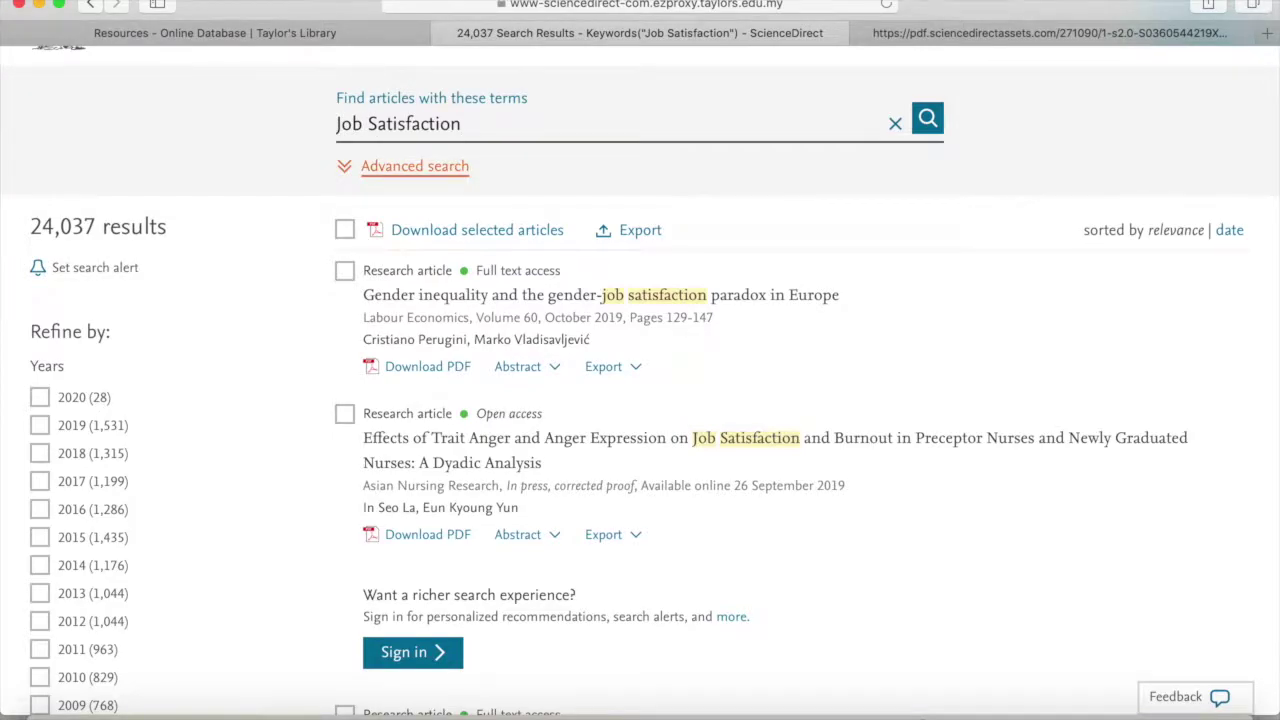
pyautogui.press('Return')
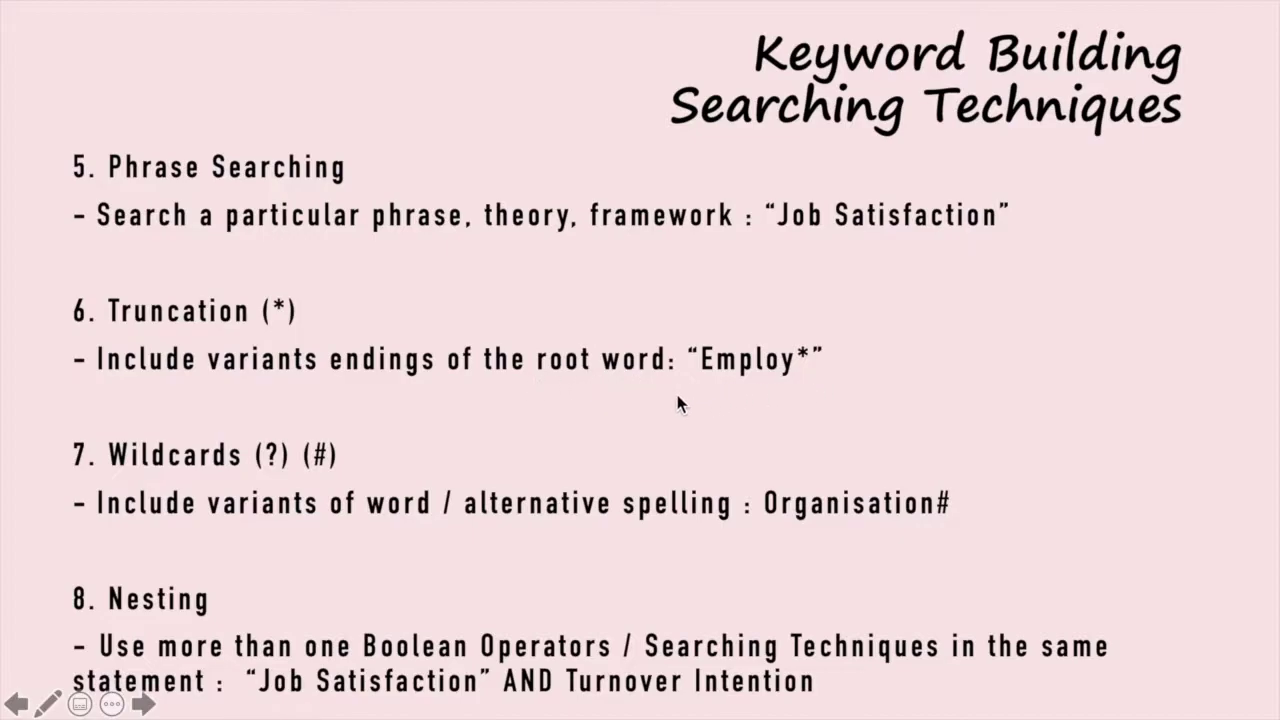
# Replace the query with the truncation search employ* and browse its 3,434,761 results
pyautogui.hotkey('ctrl', 'Left')
pyautogui.click(480, 184)
pyautogui.press('super+a')
pyautogui.press('BackSpace')
pyautogui.write('em')
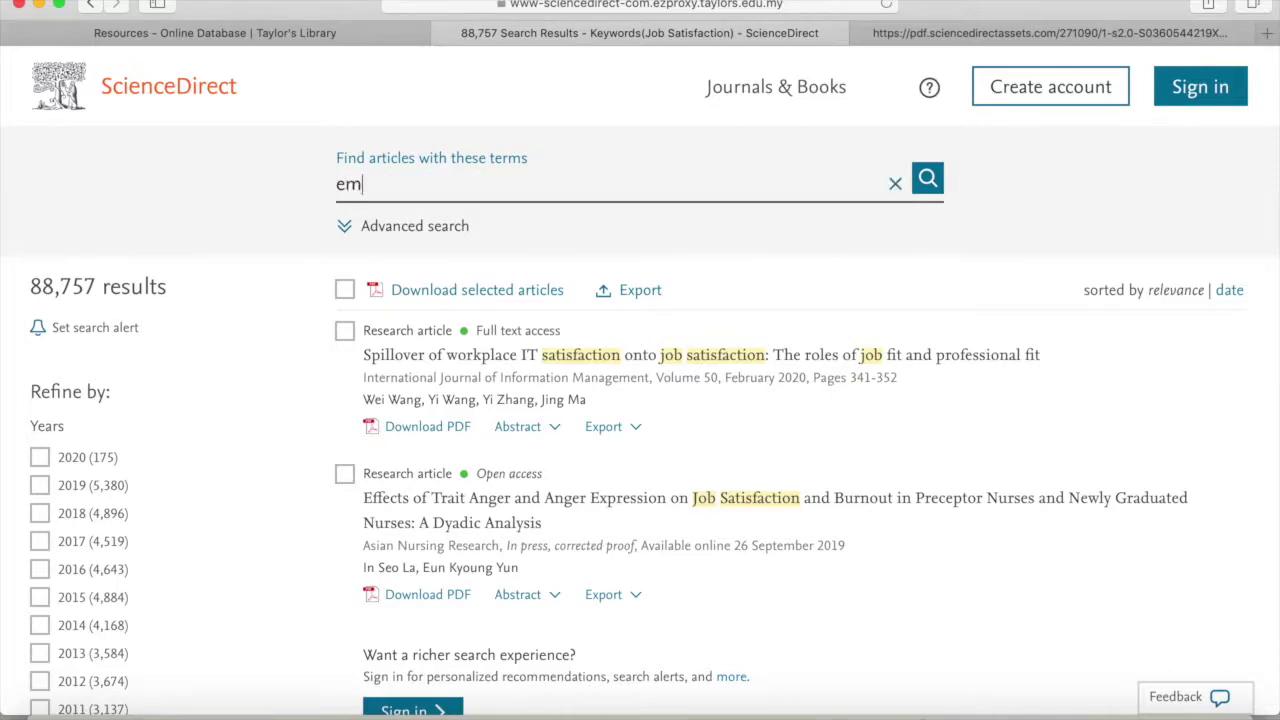
pyautogui.write('ploy*')
pyautogui.press('Return')
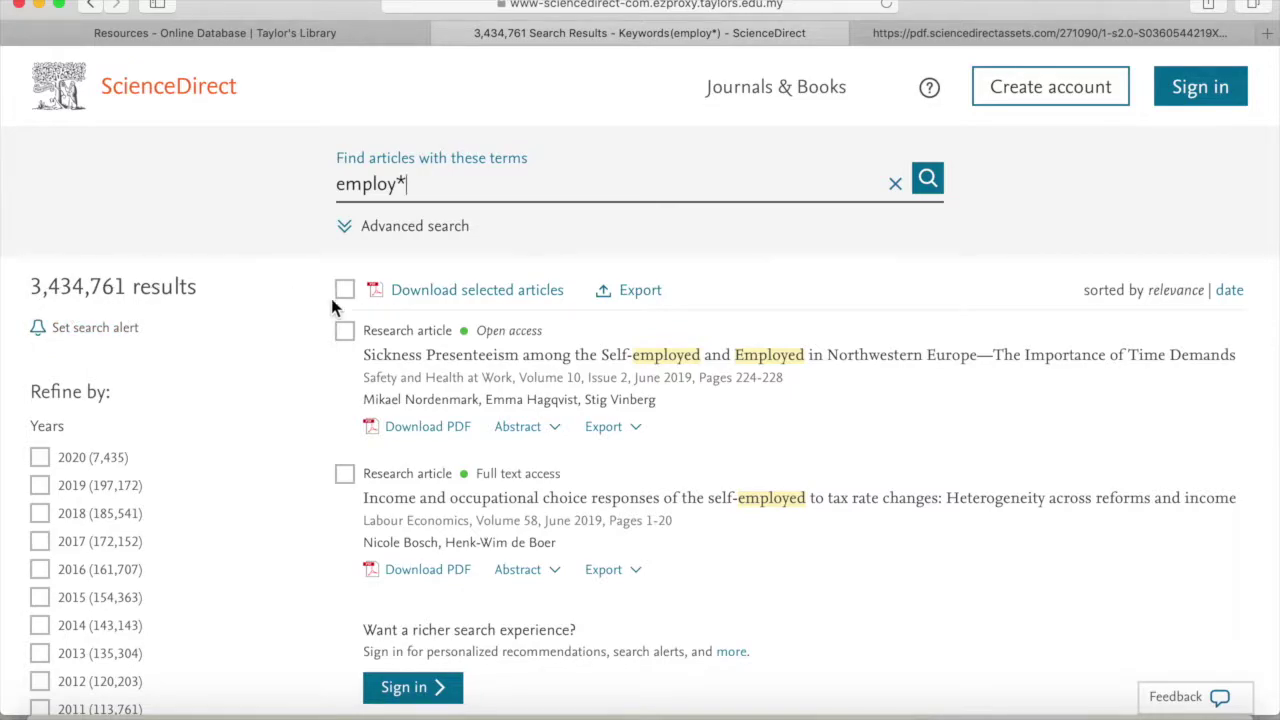
pyautogui.scroll(-5, 791, 517)
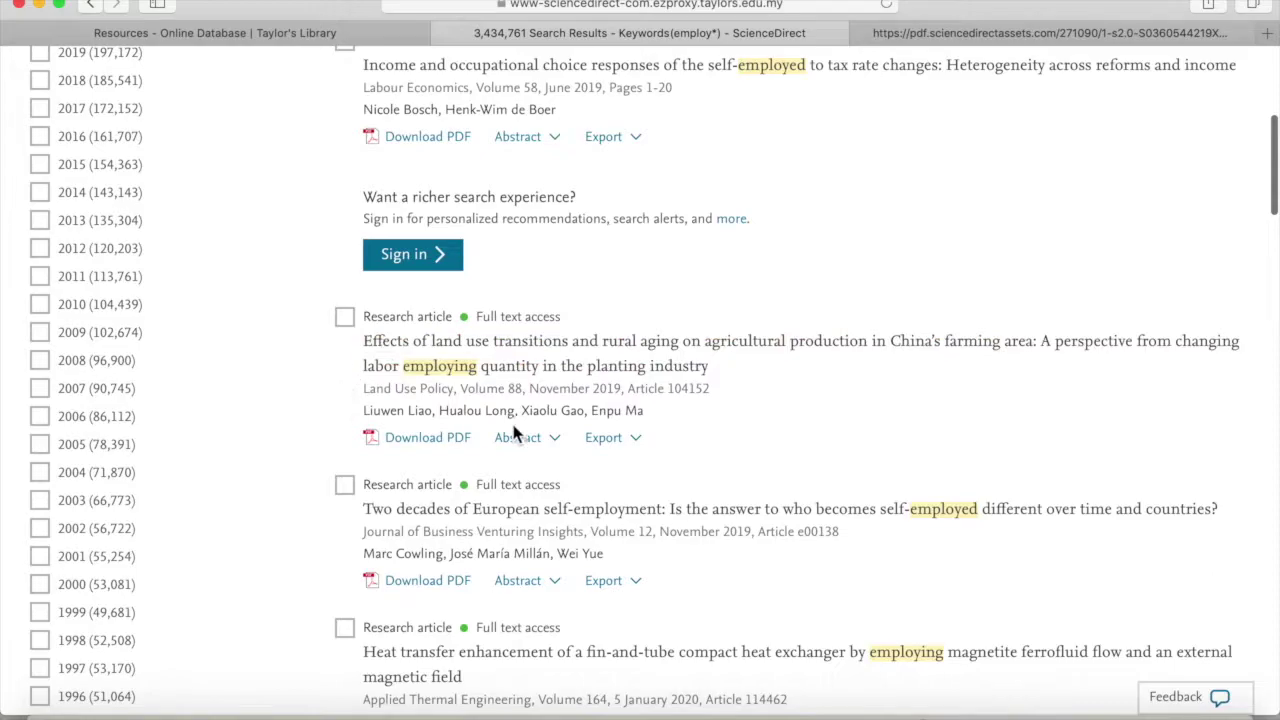
pyautogui.scroll(-4, 772, 504)
pyautogui.scroll(-3, 775, 512)
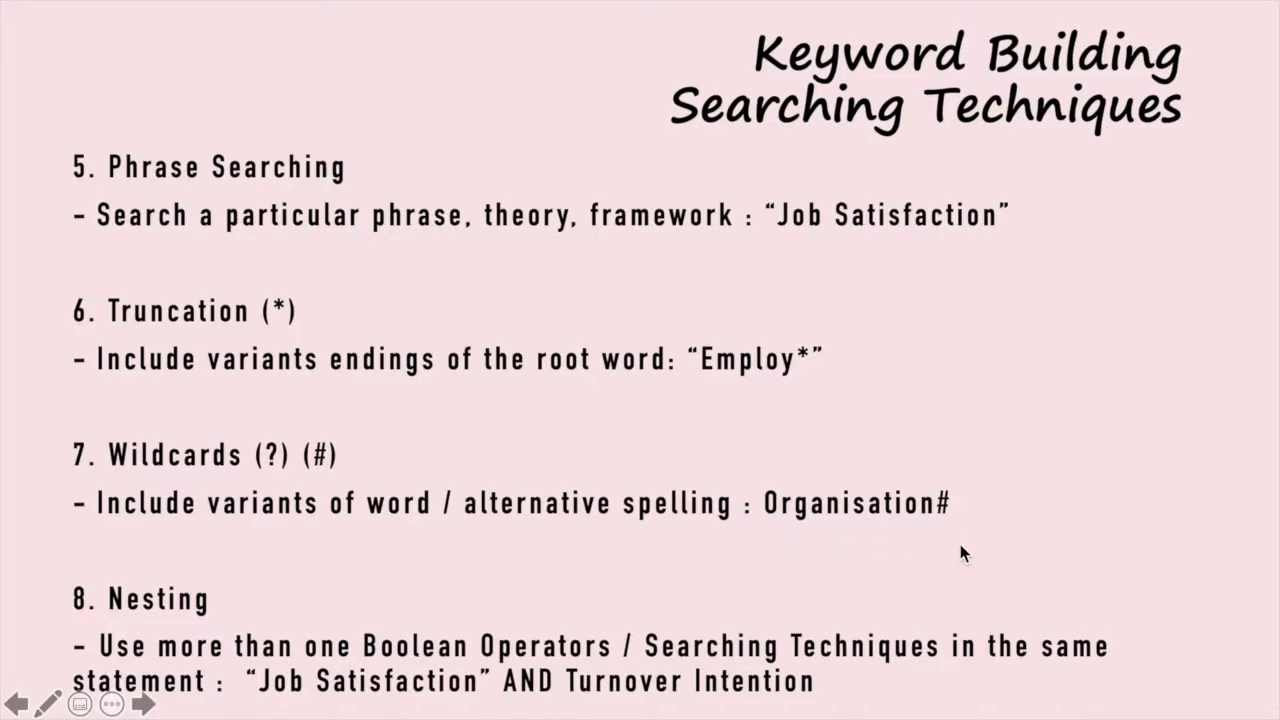
# Replace the query with the wildcard search Organisation# and run it
pyautogui.hotkey('ctrl', 'Left')
pyautogui.tripleClick(554, 204)
pyautogui.write('Organisation')
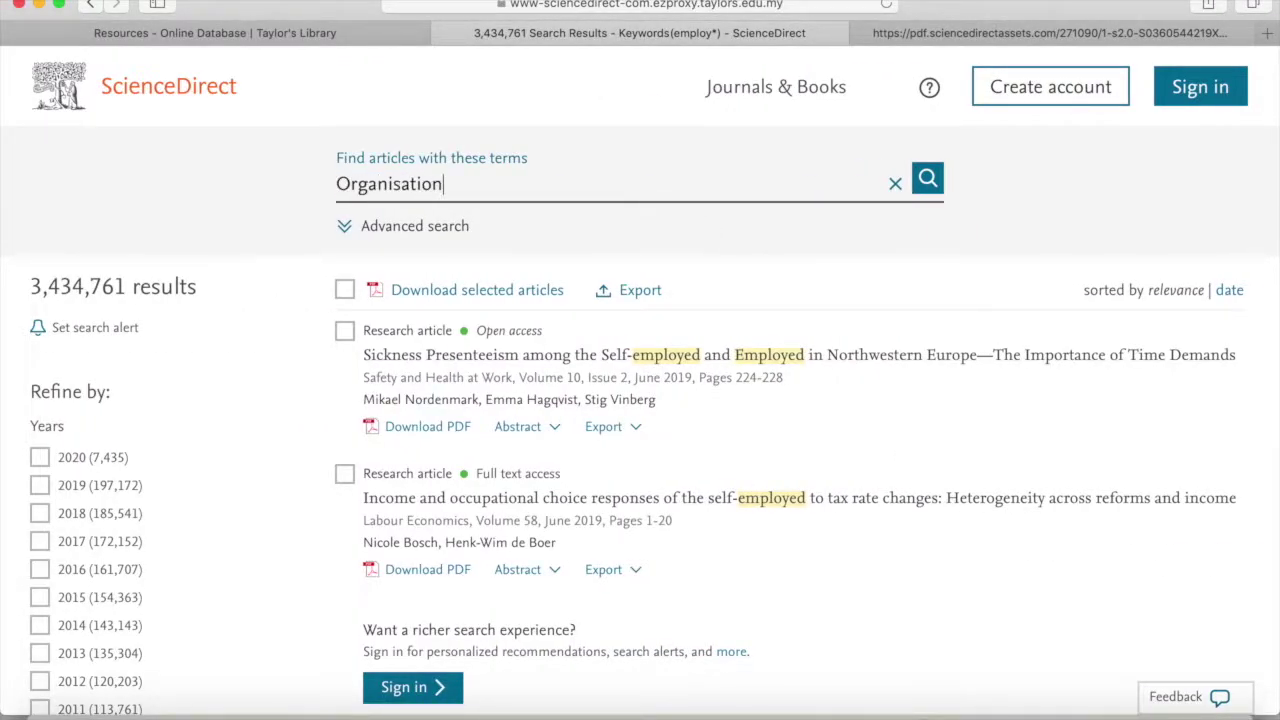
pyautogui.write('#')
pyautogui.press('Return')
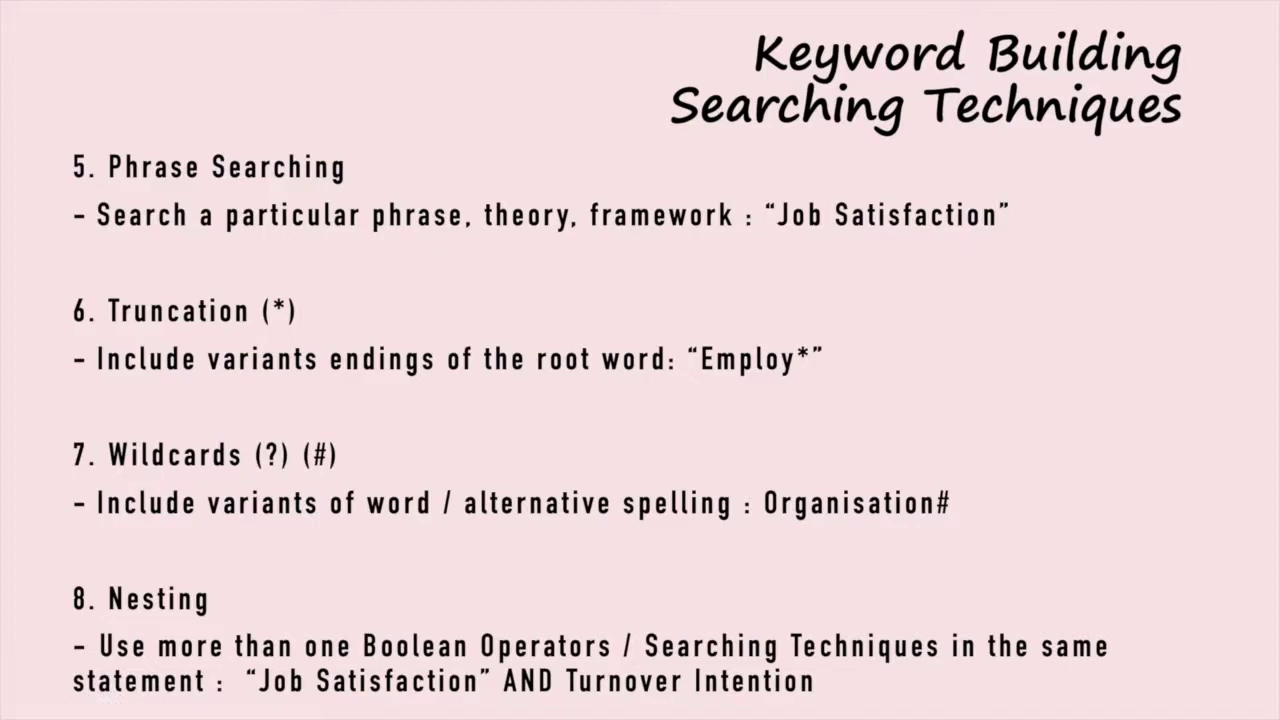
# Run the nested query "Job Satisfaction" AND Turnover Intention, returning 2,319 results
pyautogui.hotkey('ctrl', 'Left')
pyautogui.press('super+a')
pyautogui.write('"Job Sa')
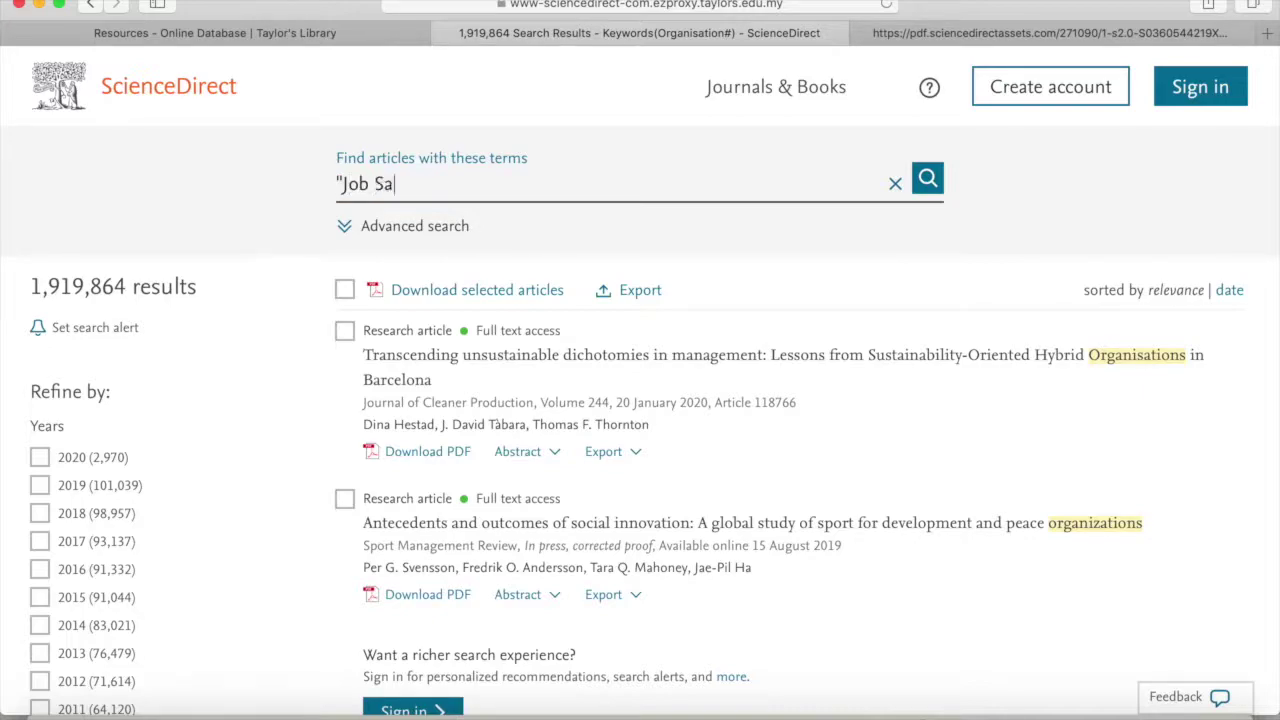
pyautogui.write('tisfaction" AND Tu')
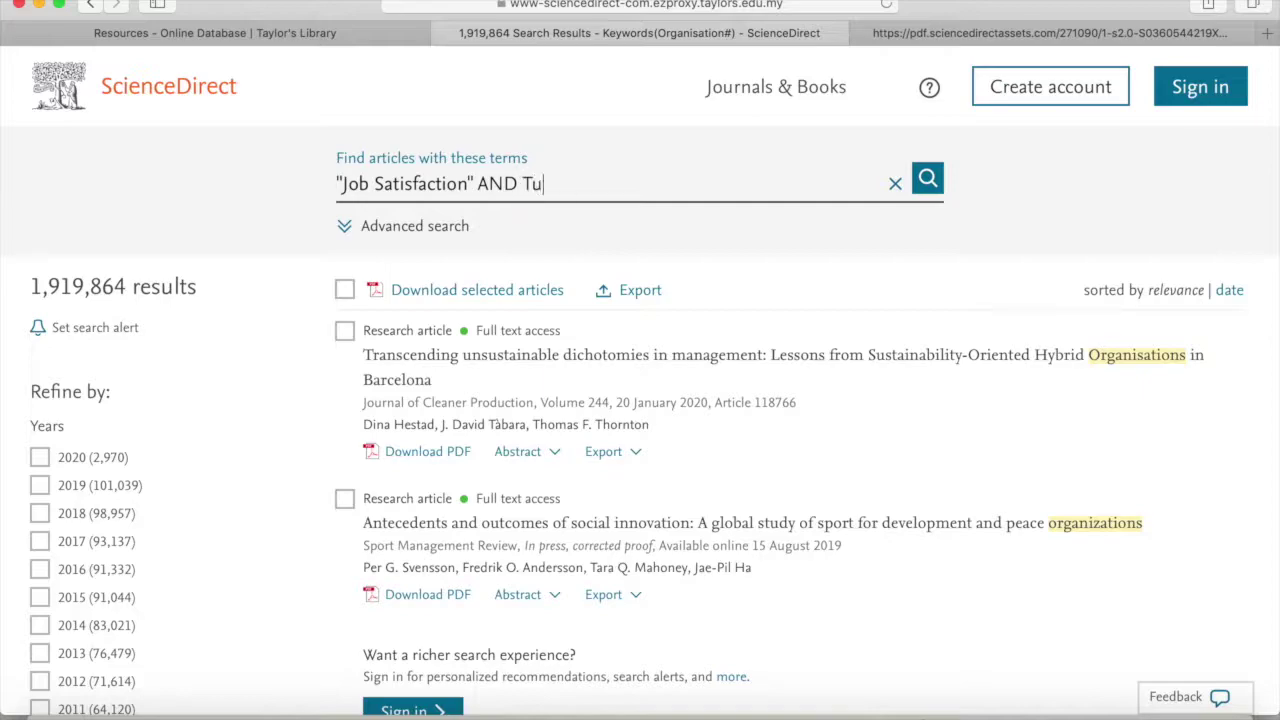
pyautogui.write('rnover Intention')
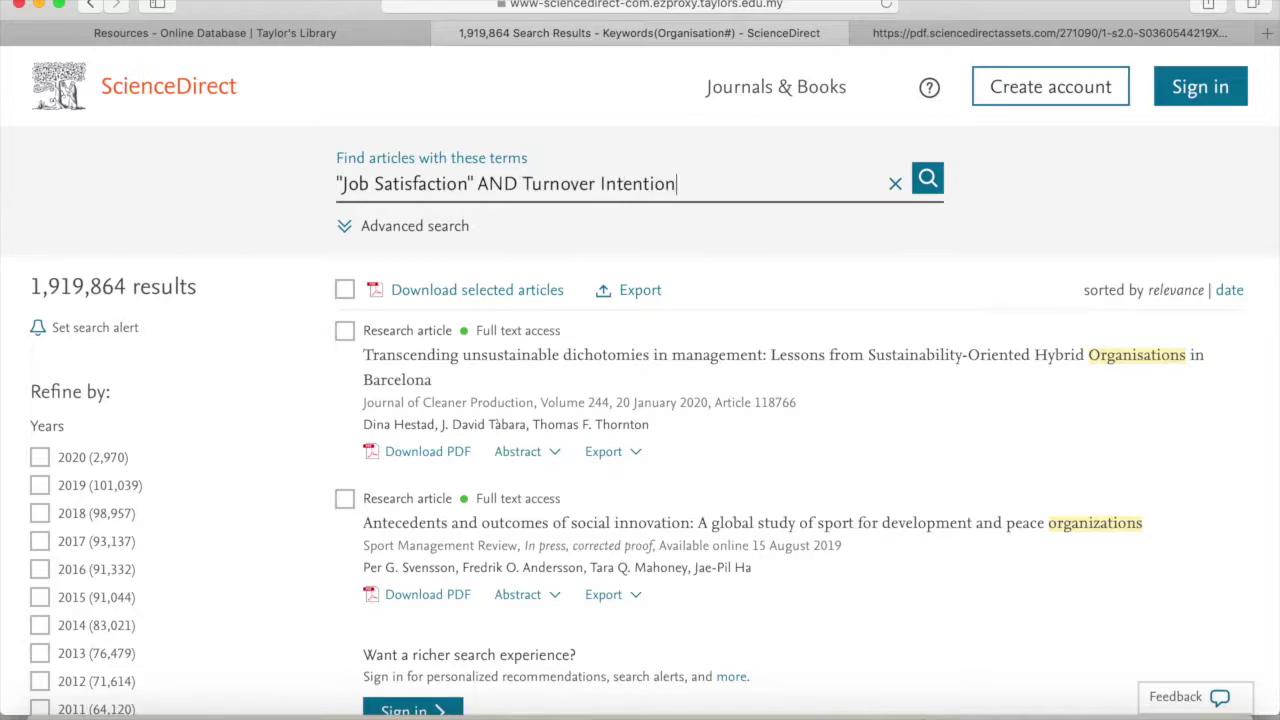
pyautogui.press('Return')
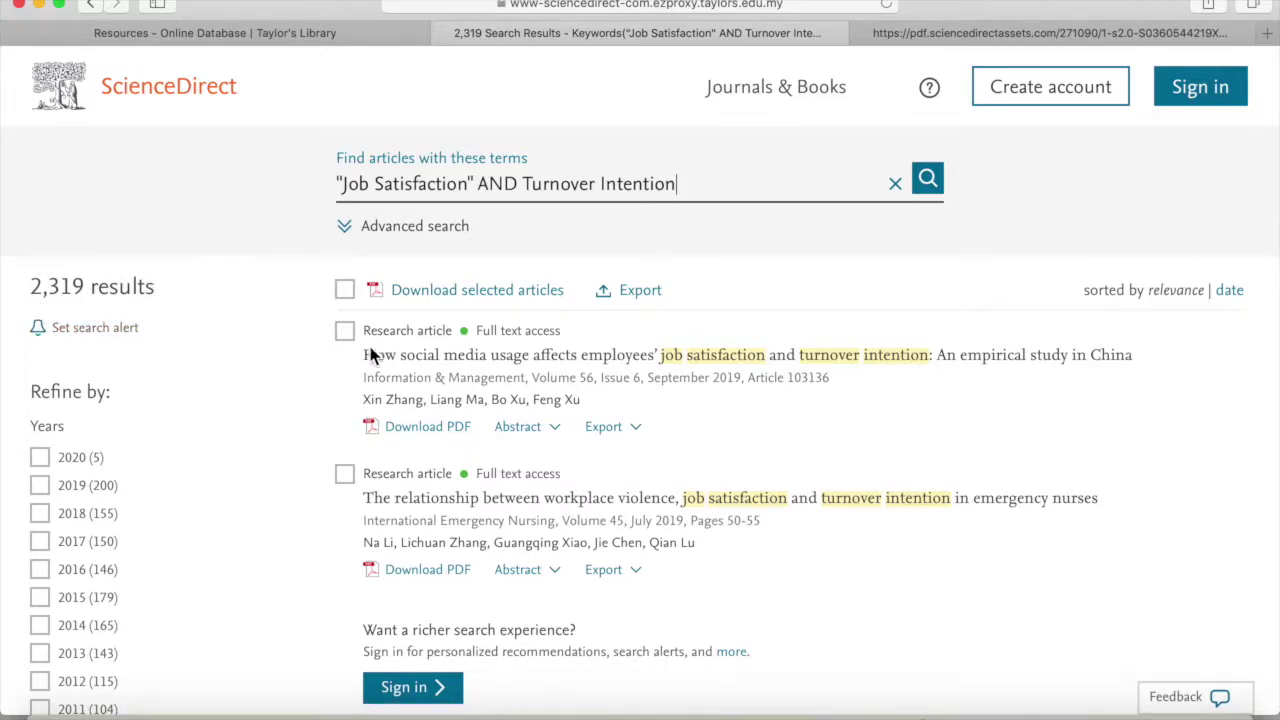
# Tick the 2019 and then the 2018 year filters under Refine by Years
pyautogui.scroll(-3, 815, 455)
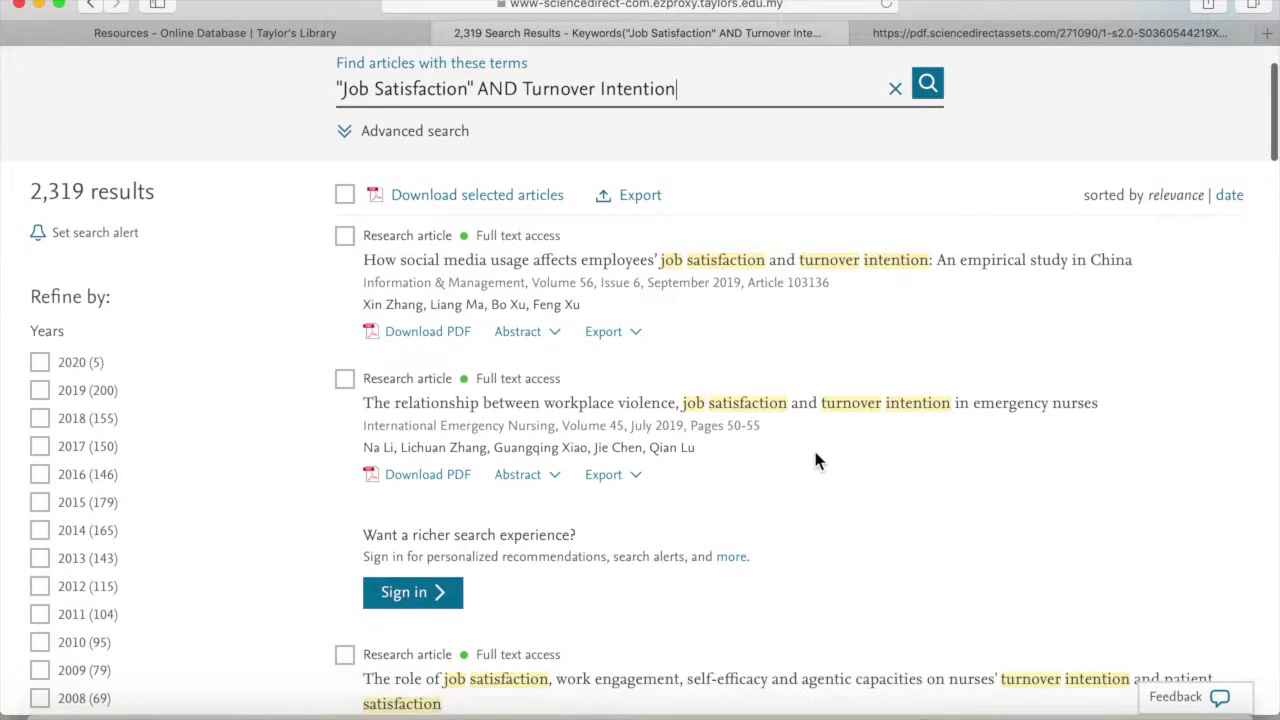
pyautogui.scroll(-1, 815, 459)
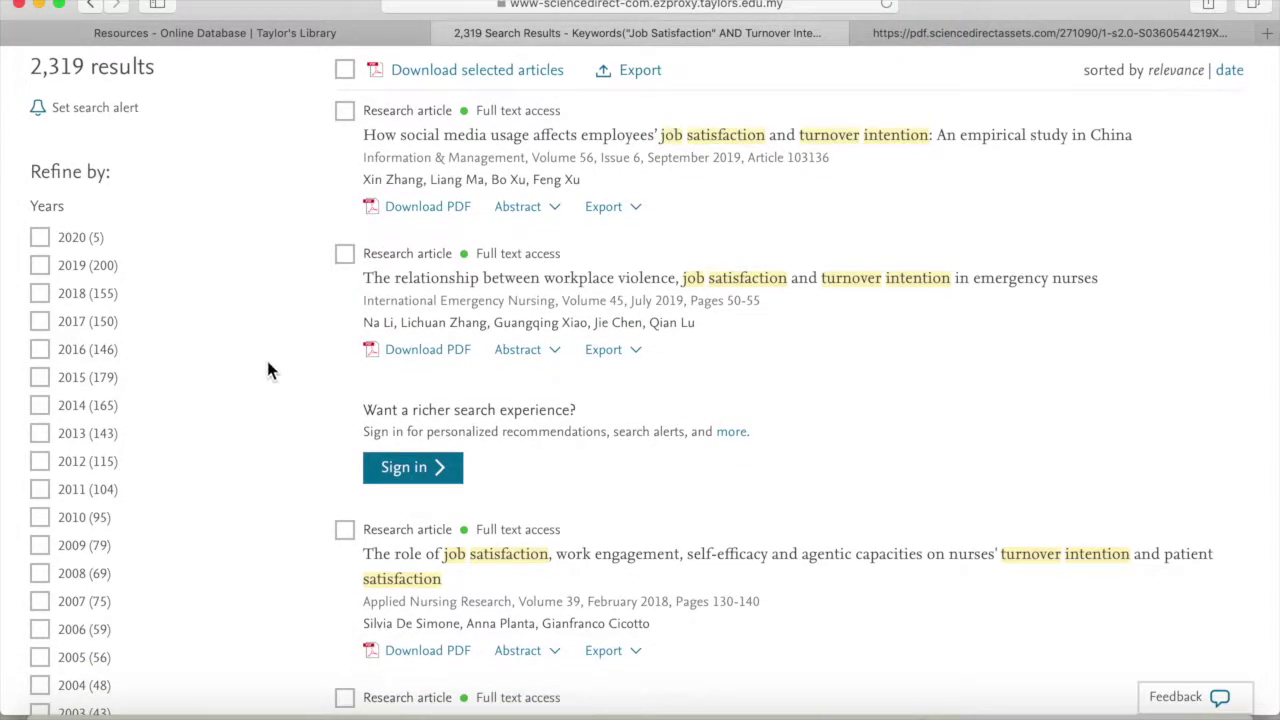
pyautogui.click(39, 268)
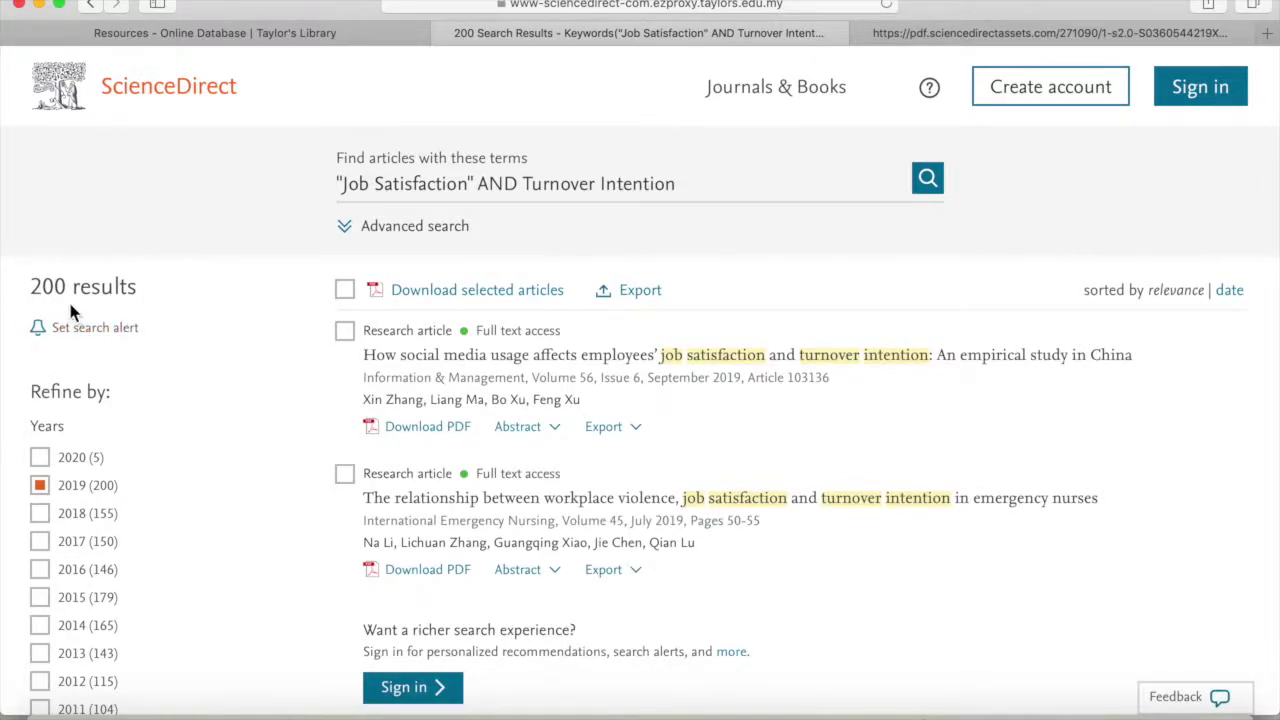
pyautogui.scroll(-2, 145, 420)
pyautogui.click(42, 430)
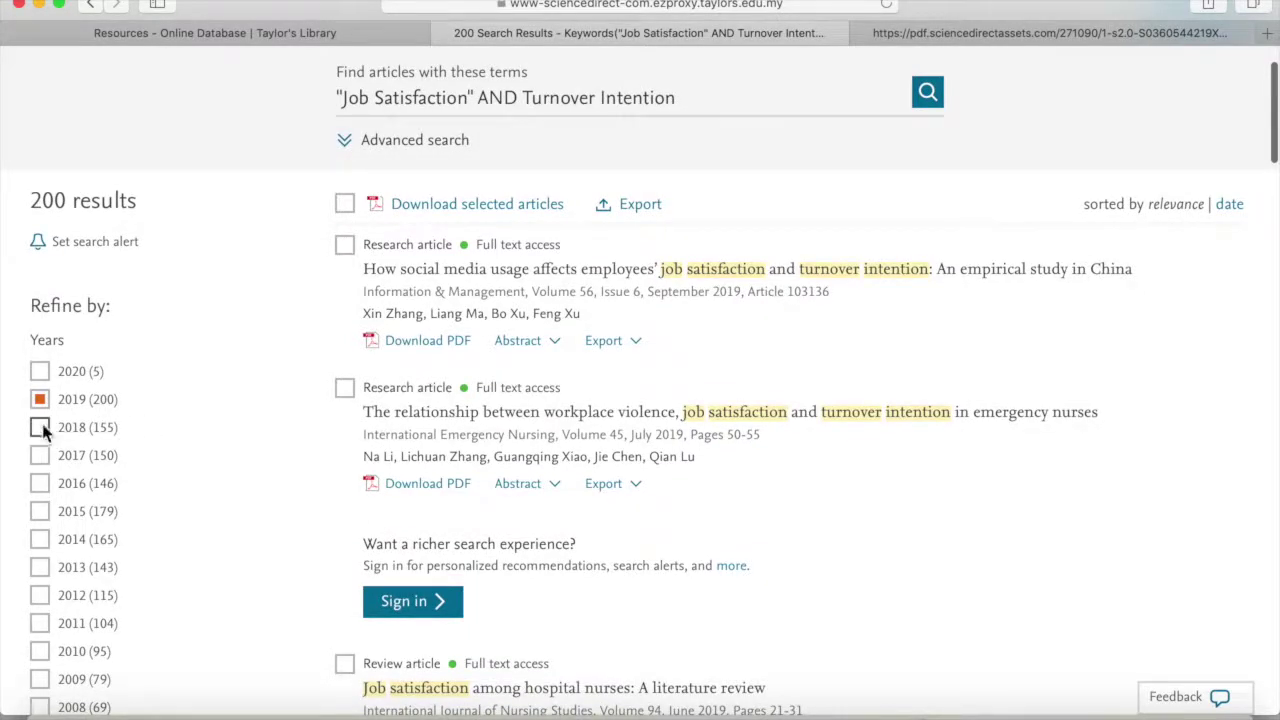